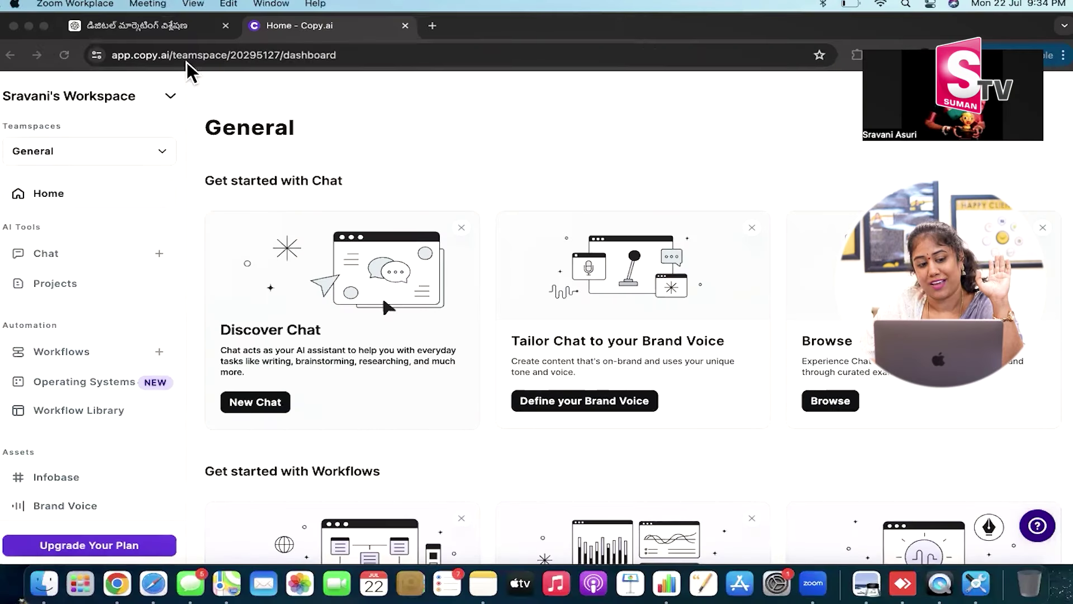
left_click(44, 26)
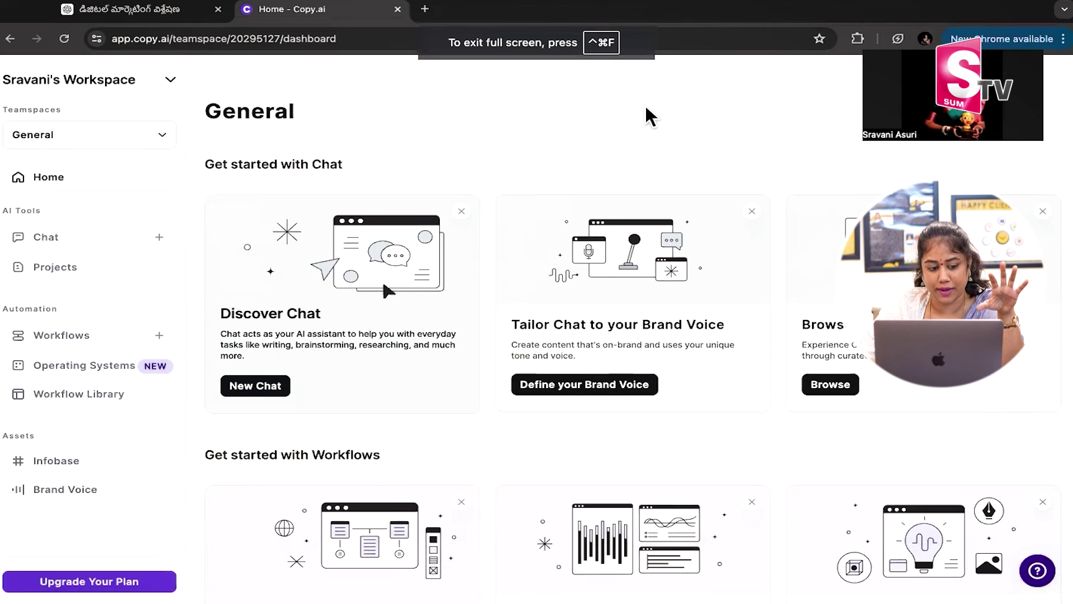
left_click(136, 139)
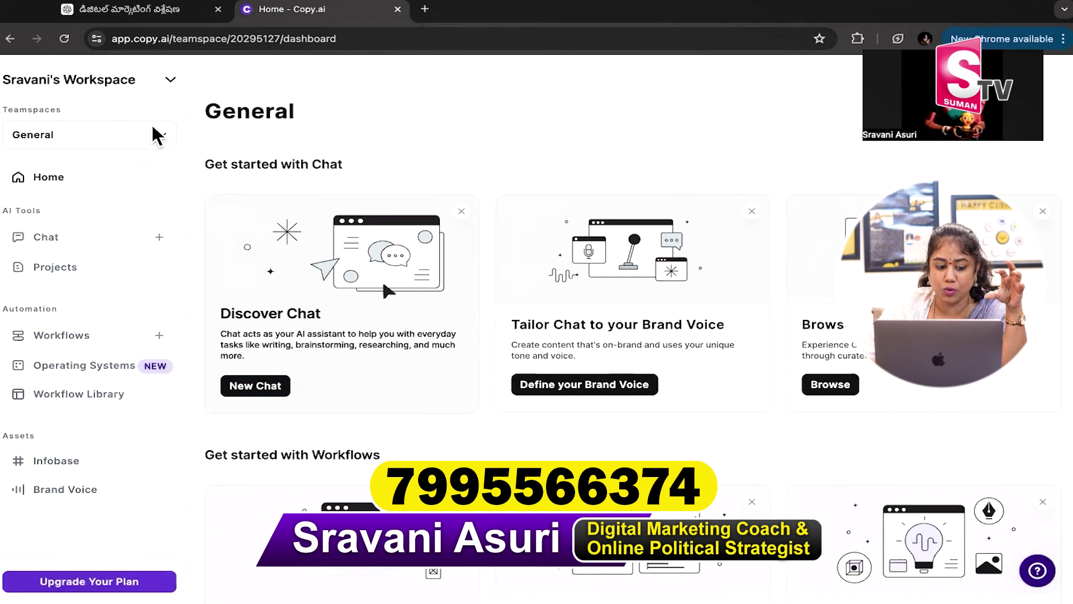
left_click(151, 137)
left_click(86, 254)
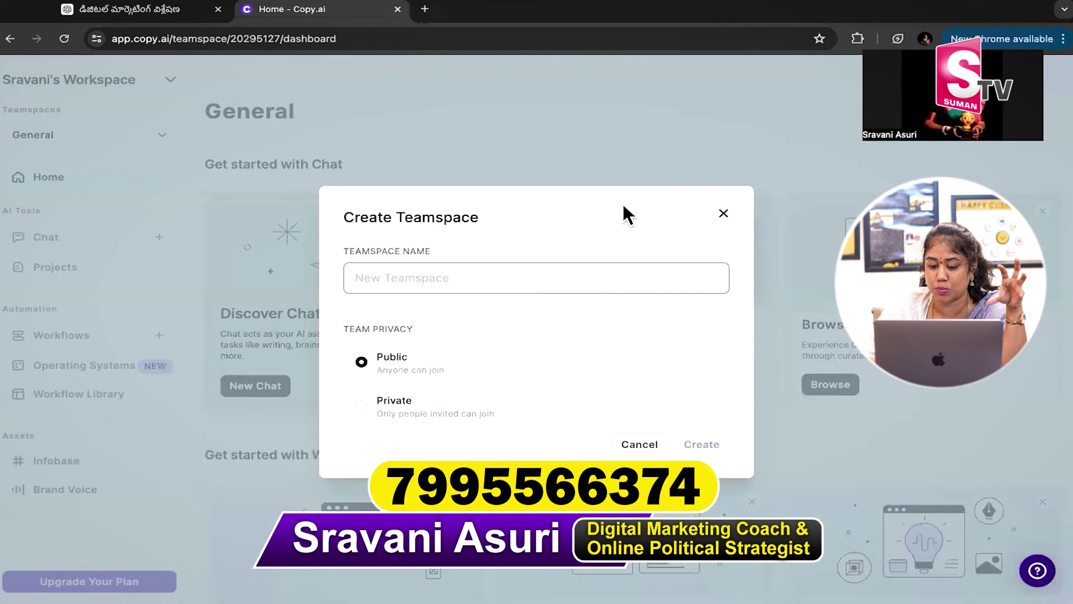
left_click(727, 210)
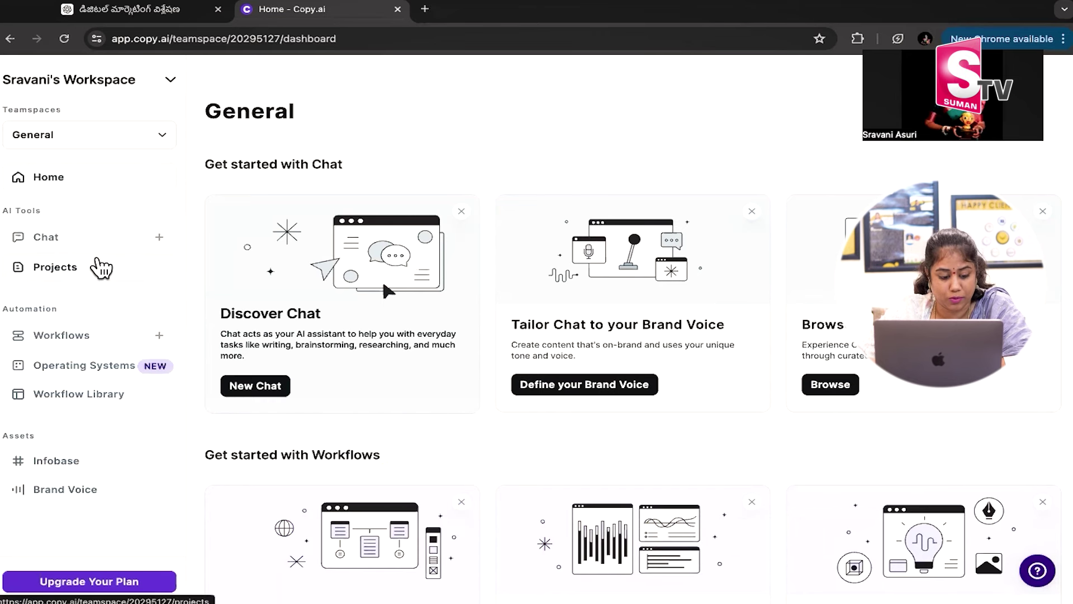
Step: View the AI Sales OS overview, then browse the Workflow Library's Prospecting templates
scroll(101, 268, "down", 1)
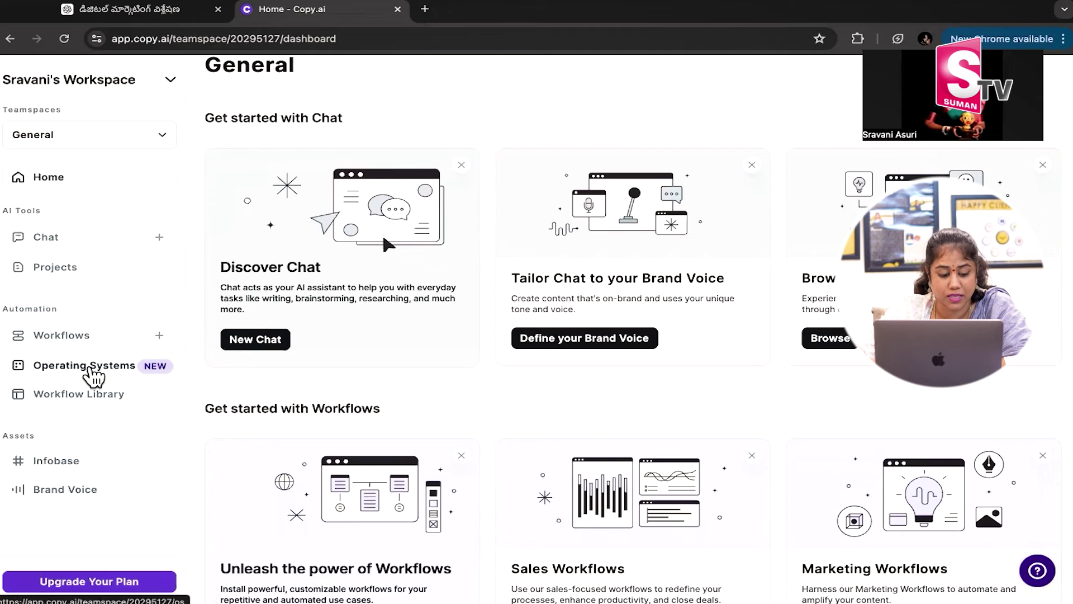
left_click(93, 369)
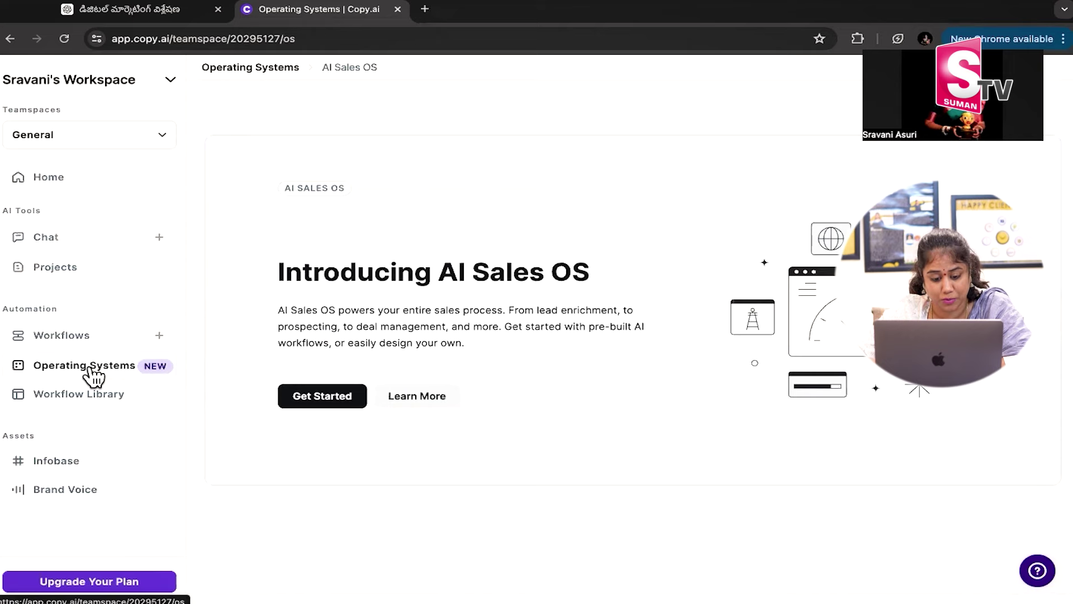
left_click(82, 404)
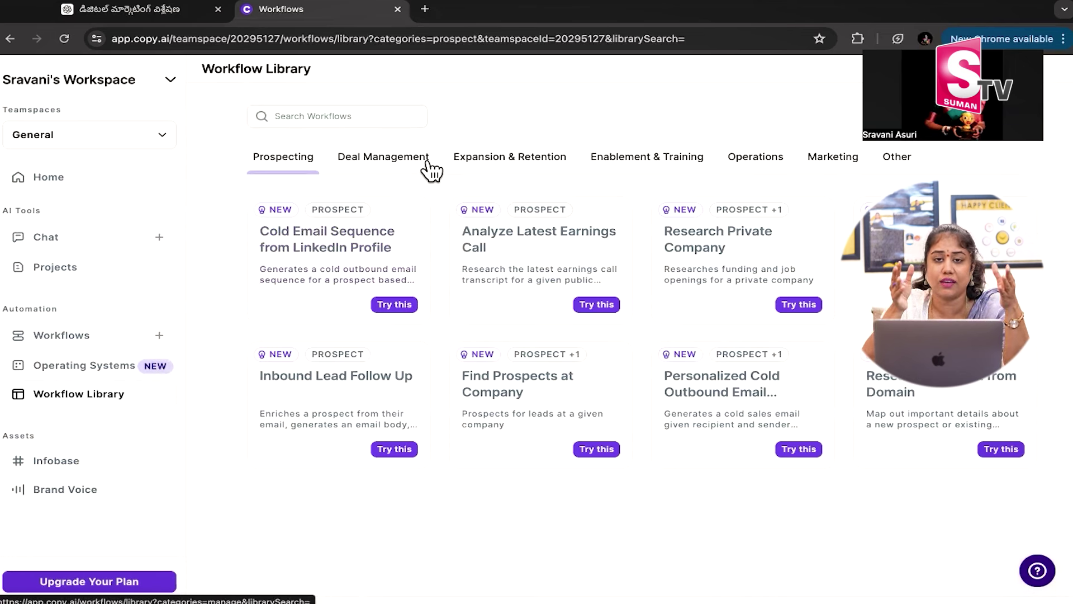
left_click(56, 460)
Step: Check the Diginomad brand voice, then look through the General Home dashboard's chat starters, activity and learning sections
left_click(88, 499)
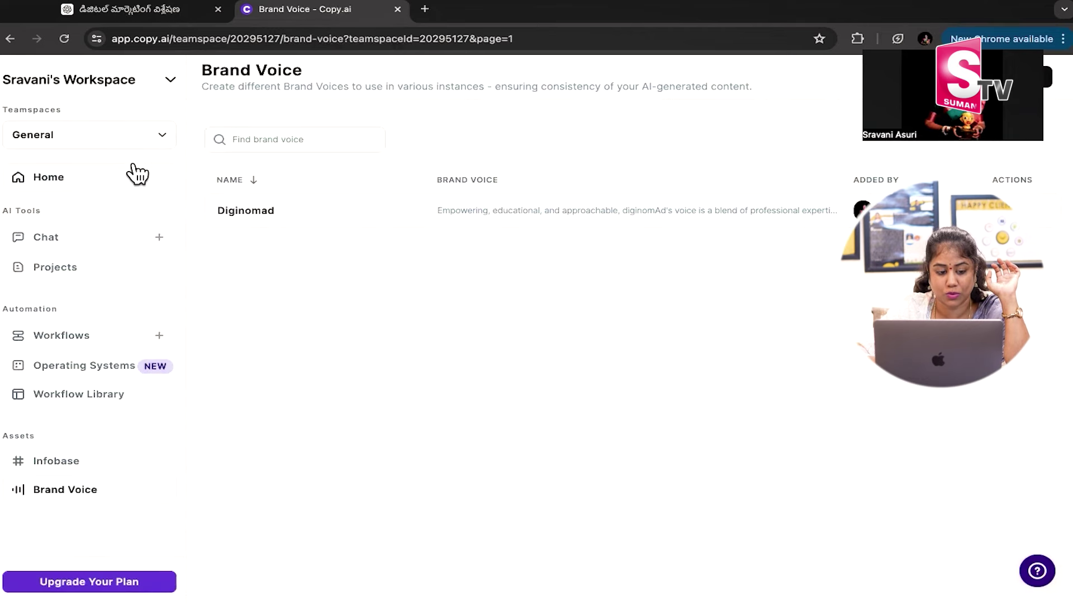
left_click(136, 174)
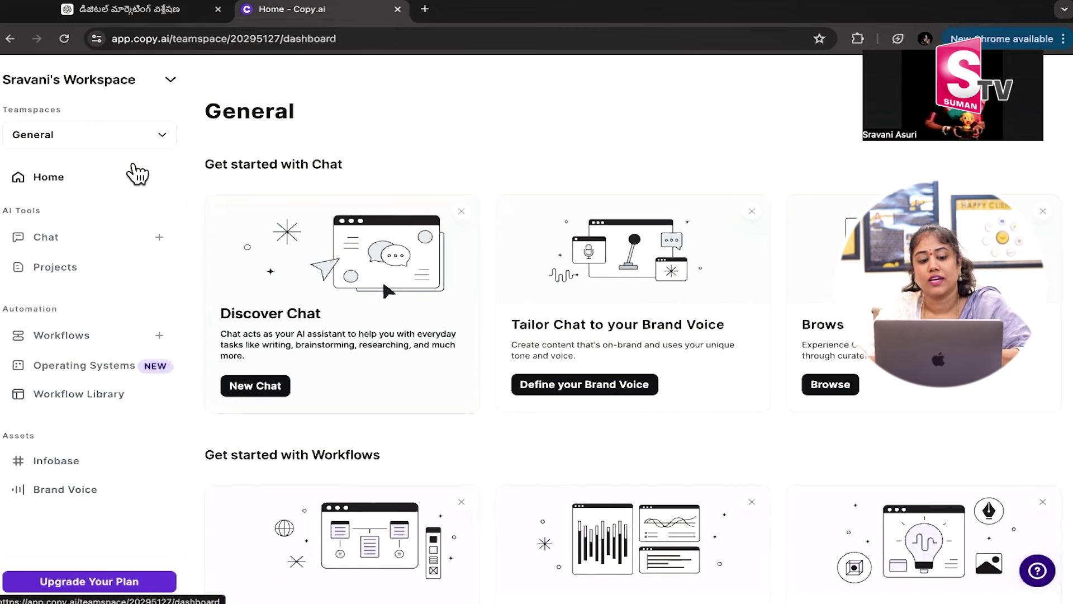
scroll(372, 311, "down", 2)
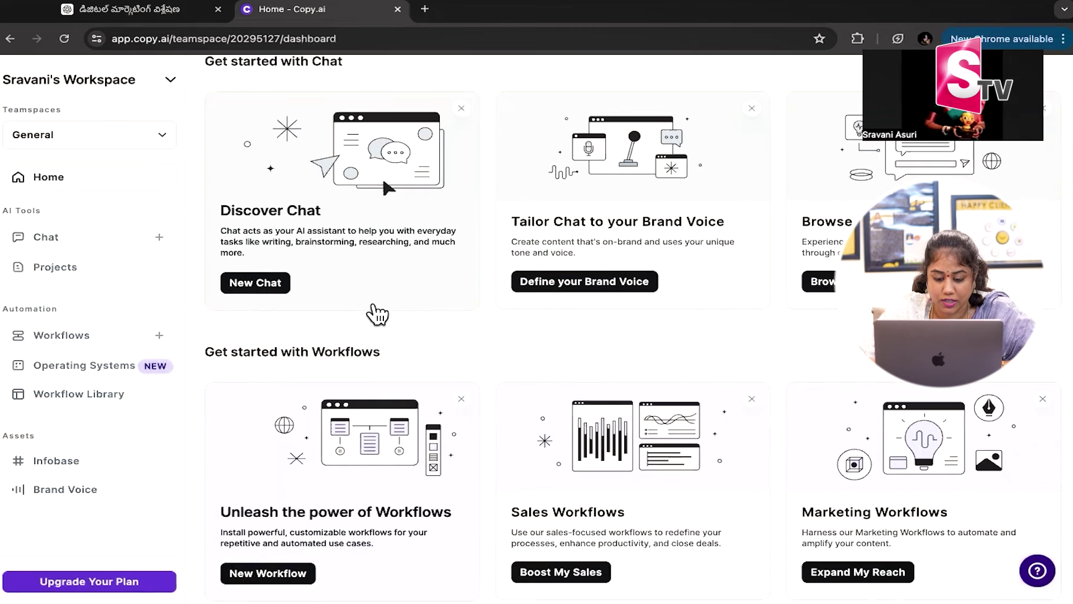
scroll(782, 280, "up", 1)
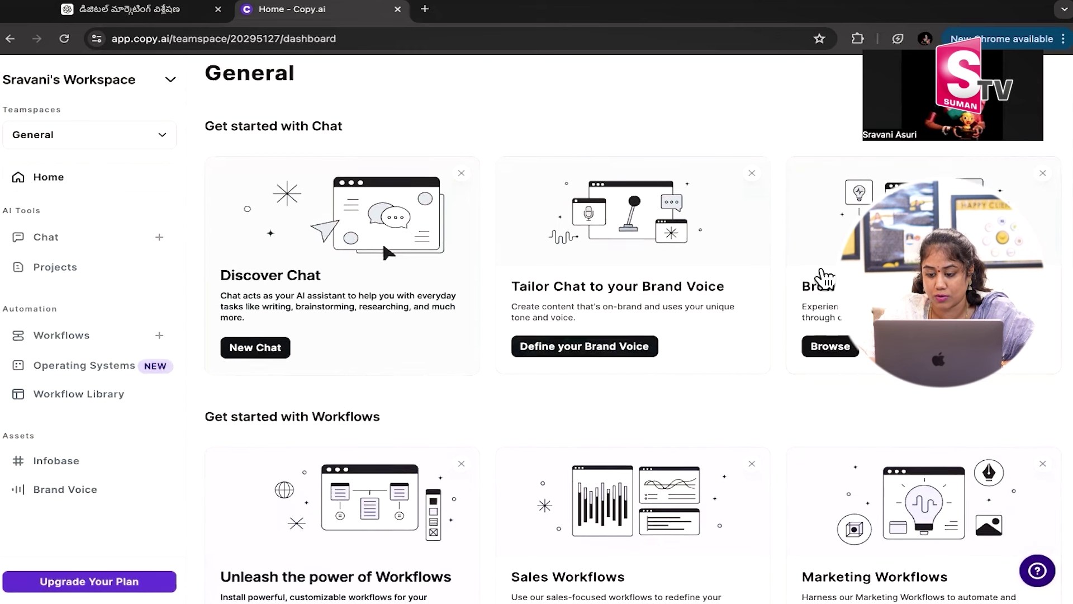
scroll(822, 276, "down", 3)
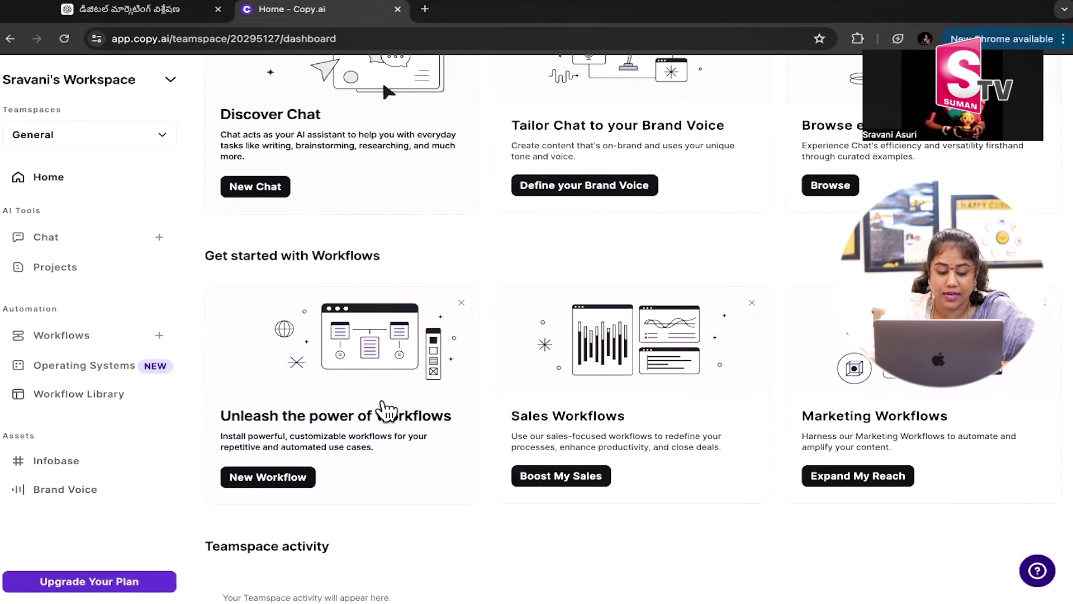
scroll(642, 448, "down", 1)
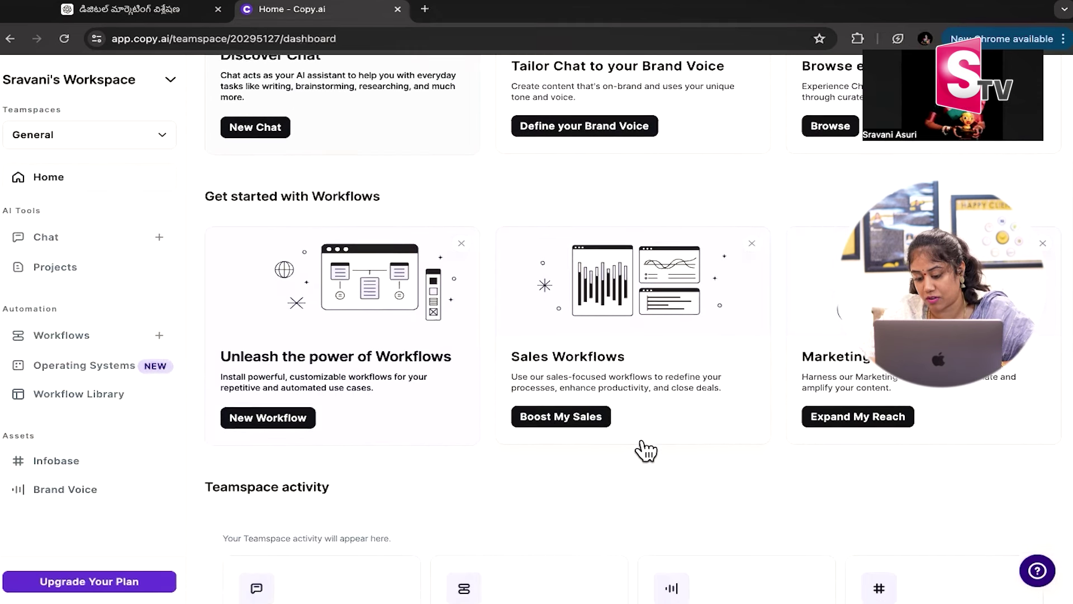
scroll(503, 447, "down", 2)
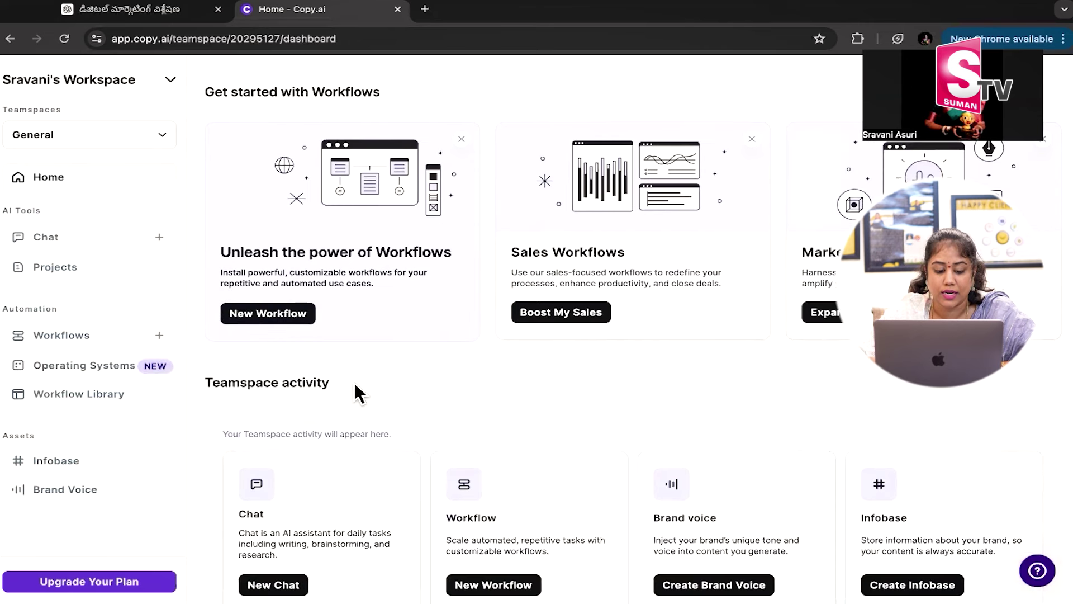
scroll(360, 403, "down", 1)
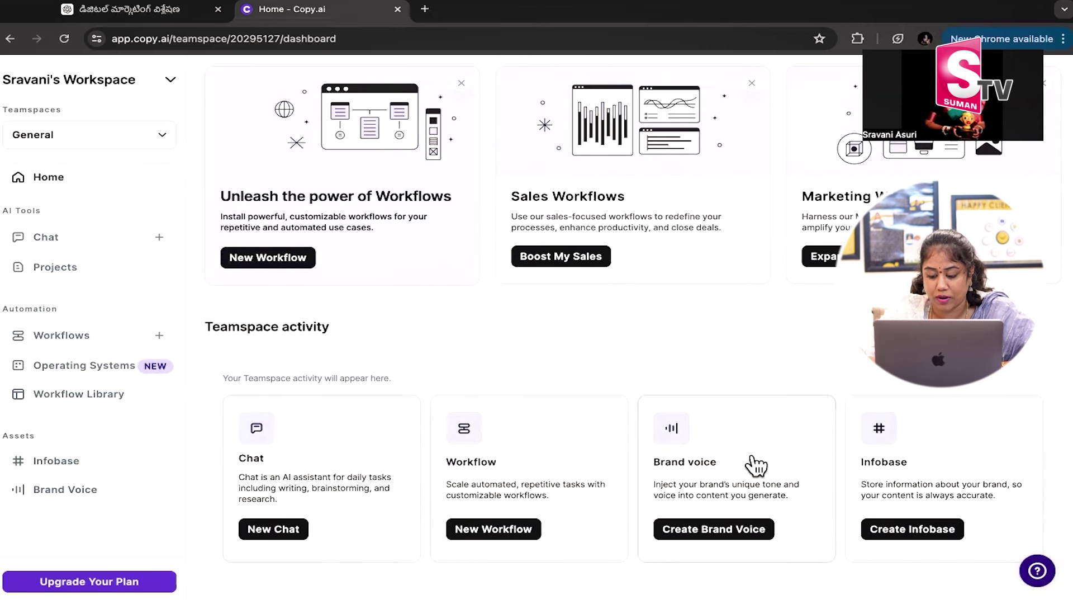
scroll(933, 445, "down", 1)
scroll(934, 445, "down", 8)
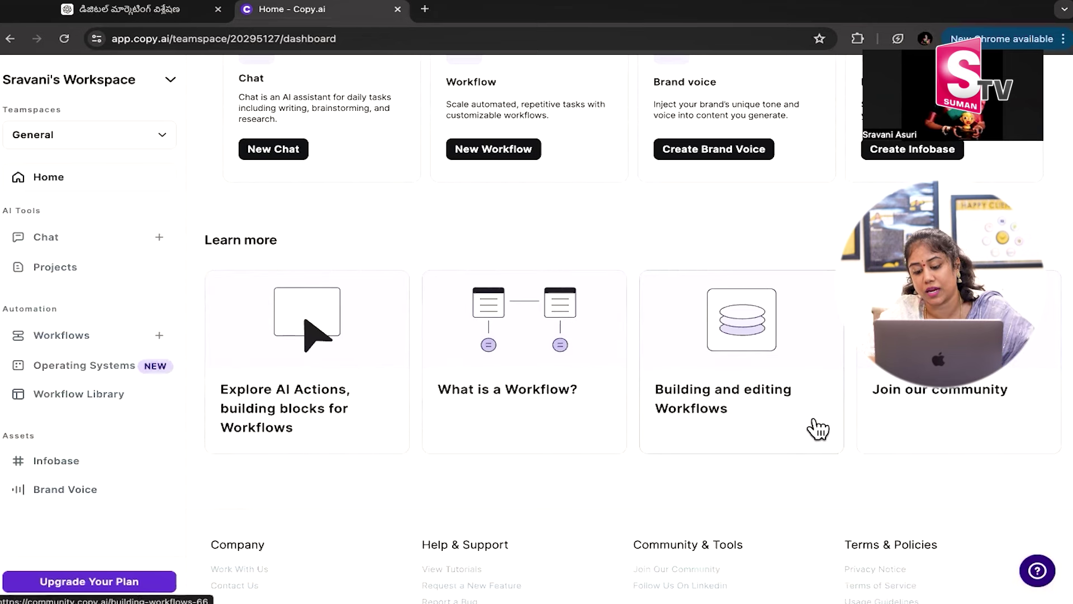
scroll(925, 438, "up", 10)
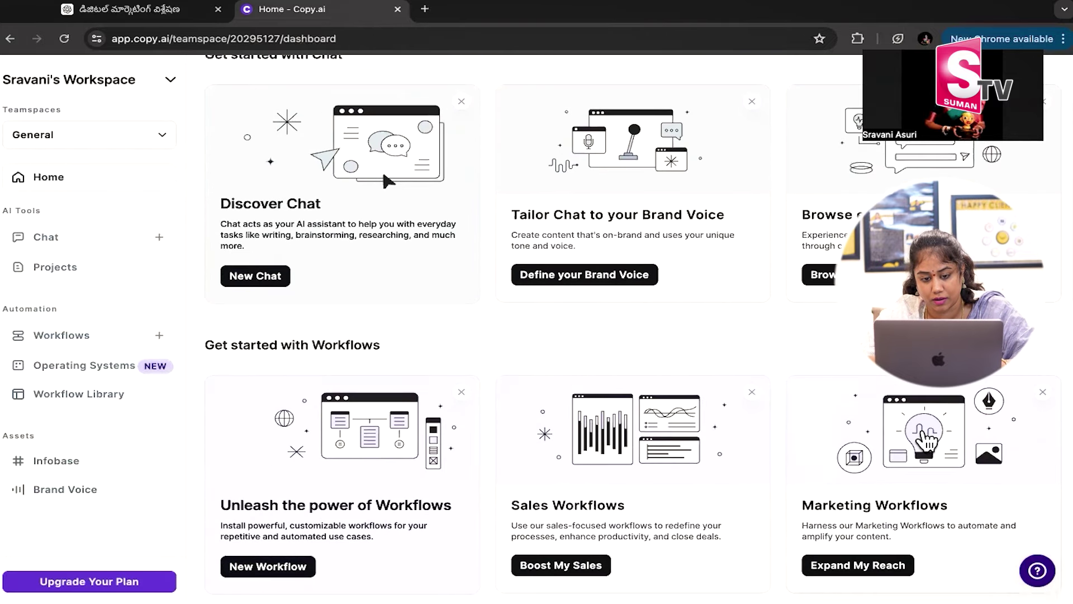
scroll(926, 442, "down", 1)
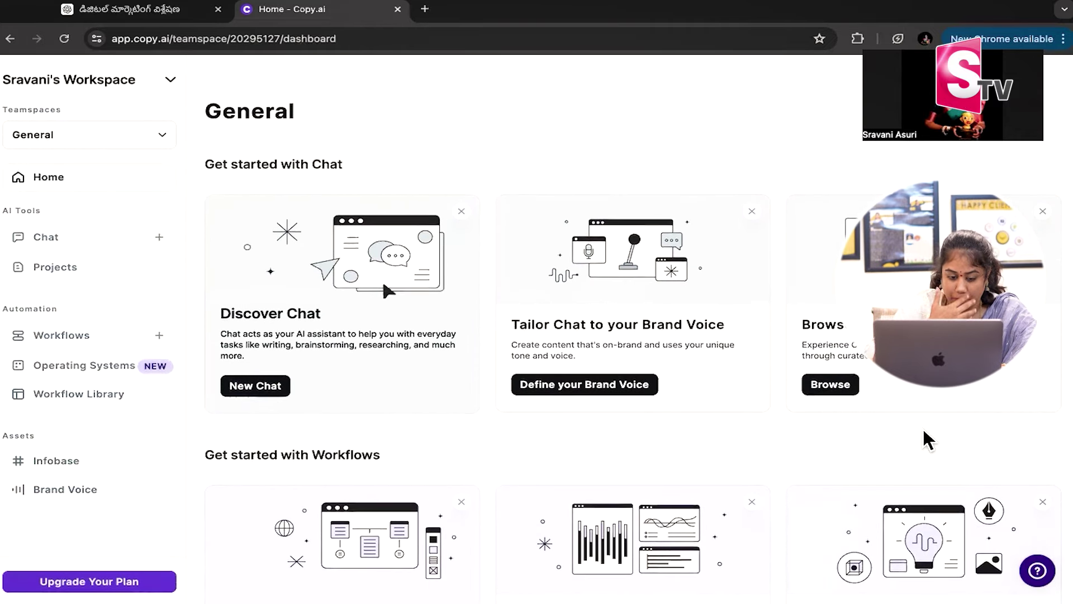
Step: Start a new 2024-07-22 Untitled chat and put the cursor in the 'Ask or search anything' box
left_click(255, 386)
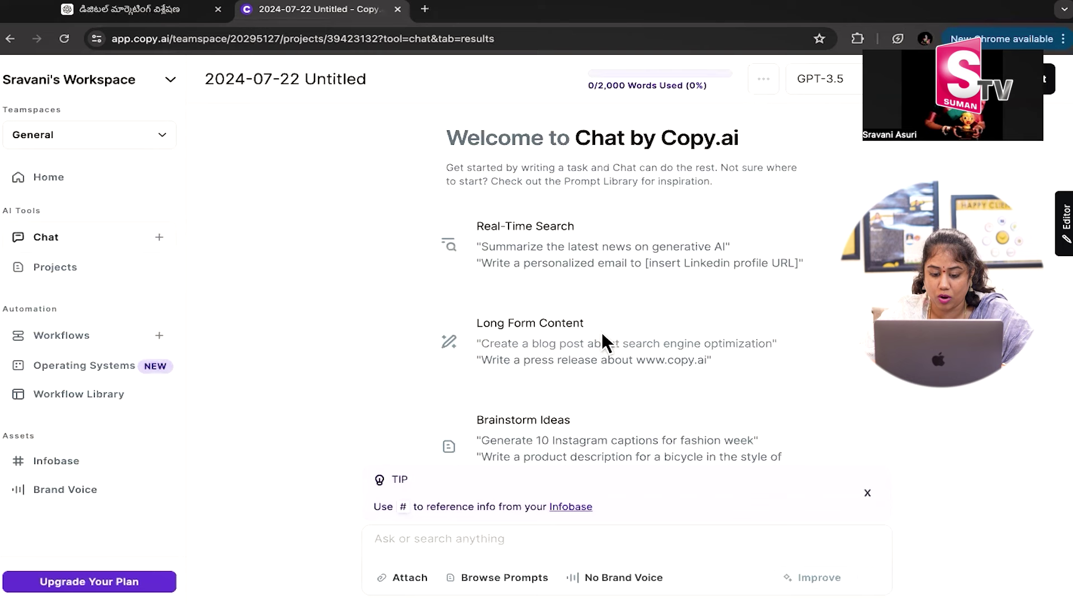
scroll(606, 331, "down", 1)
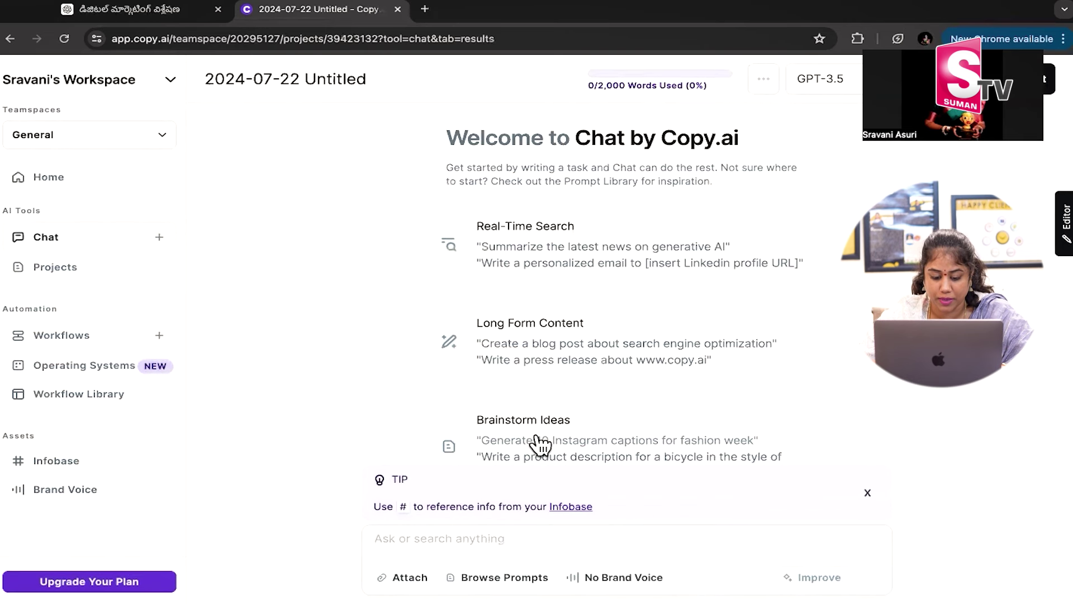
left_click(456, 548)
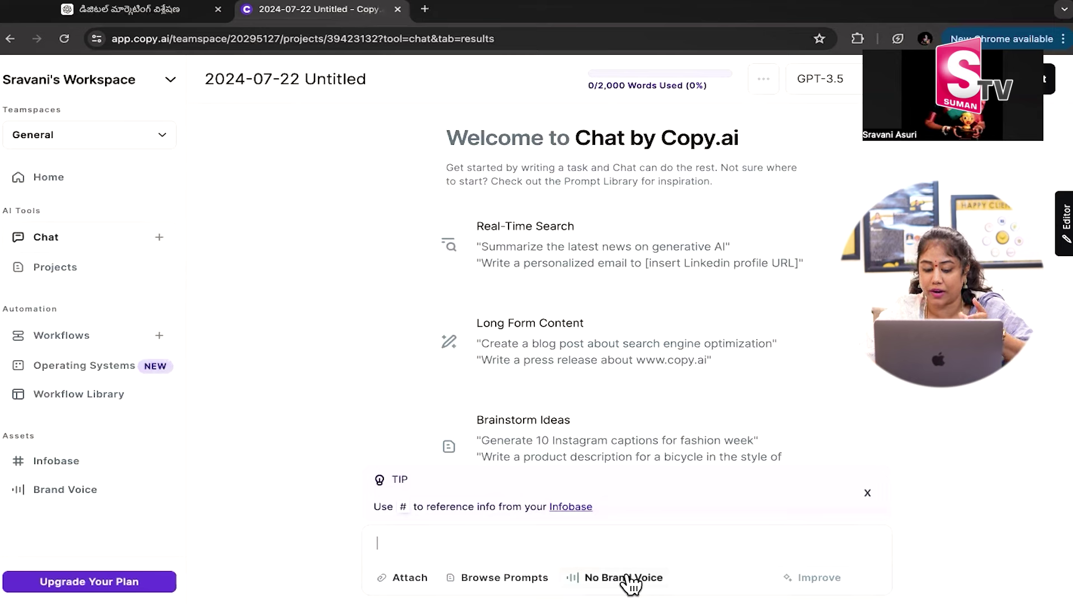
Step: Start a new Infobase entry and name it Diginomad
left_click(149, 474)
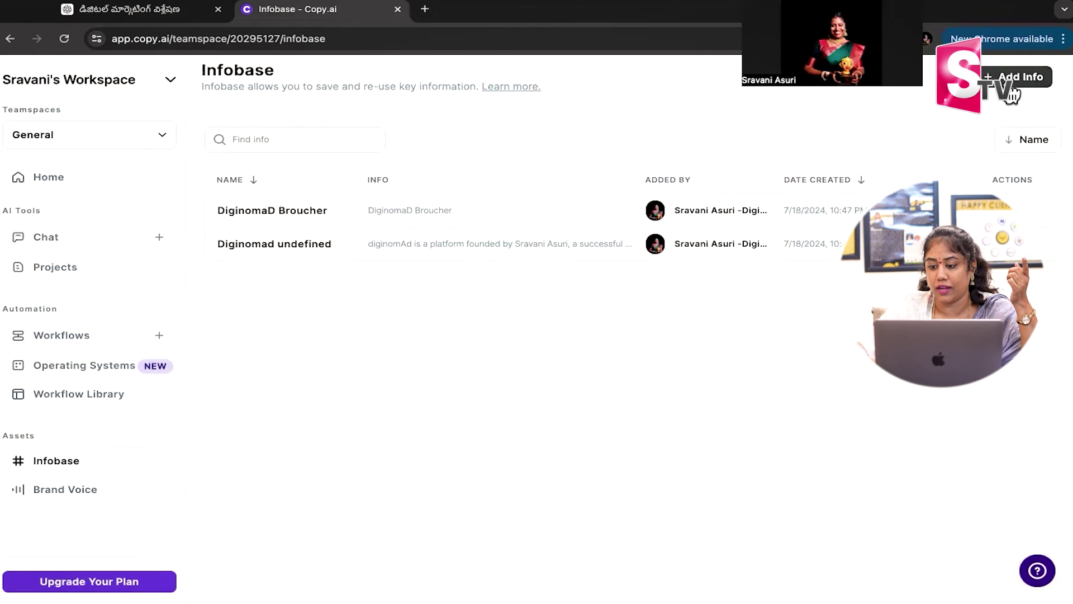
left_click(1011, 89)
left_click(882, 182)
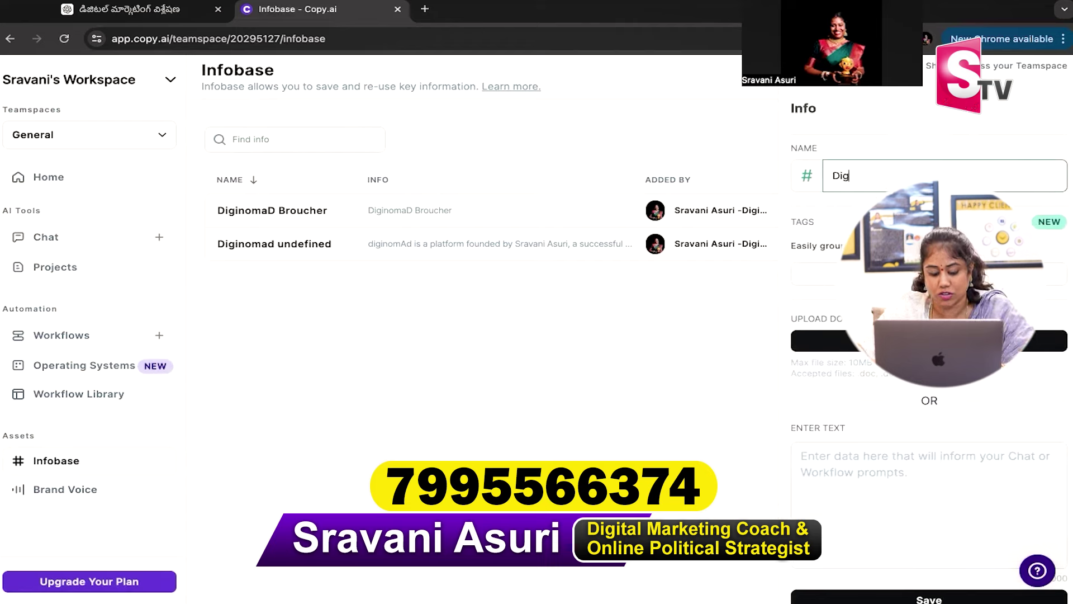
type("Diginomad")
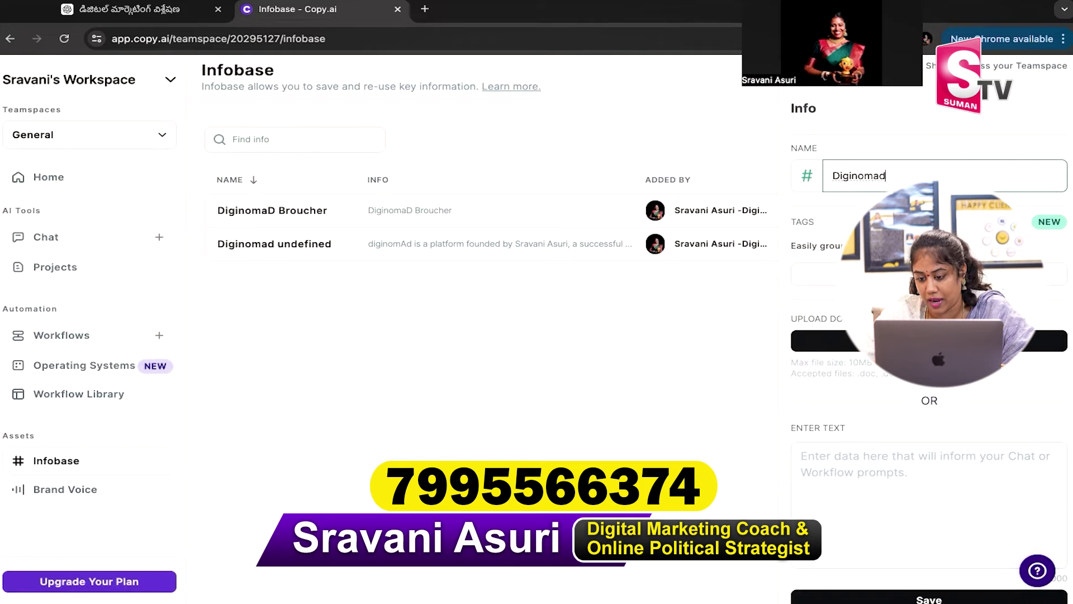
key("Tab")
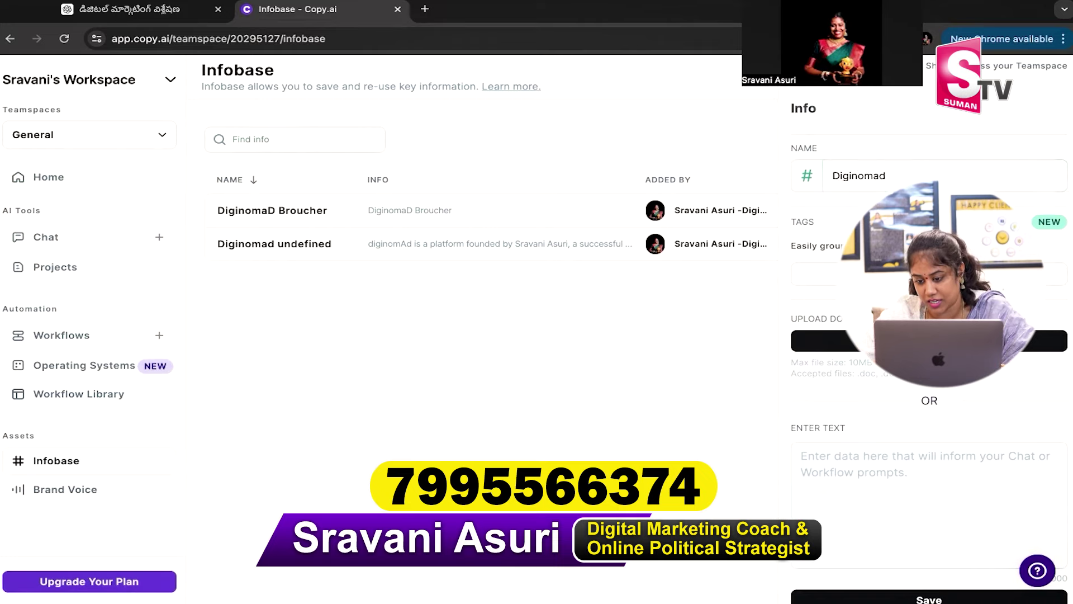
Step: Search the Desktop folders for the profile PDF by its owner's name
left_click(821, 341)
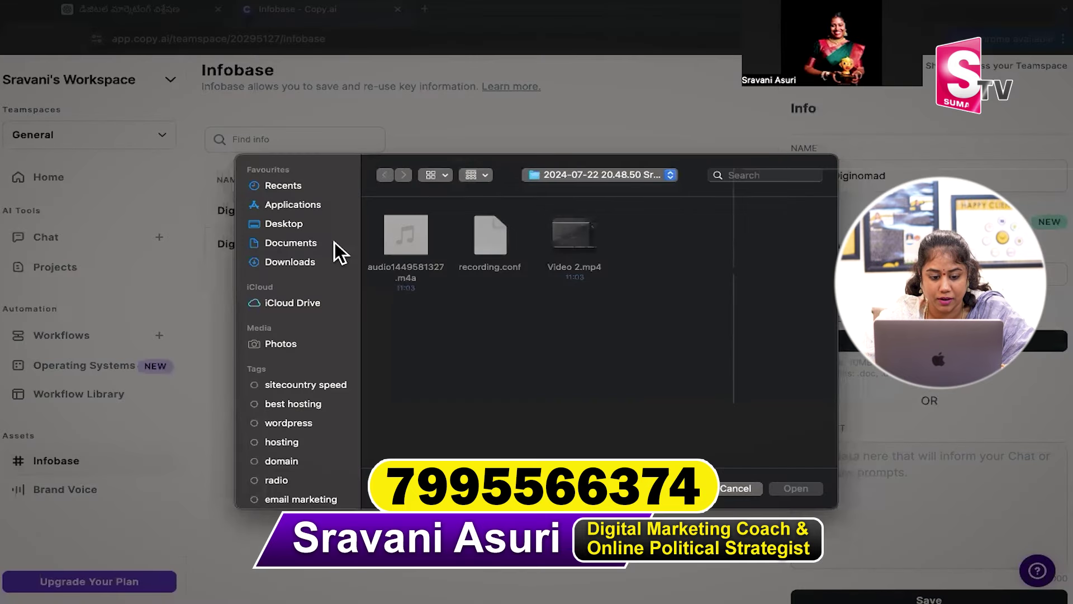
left_click(326, 222)
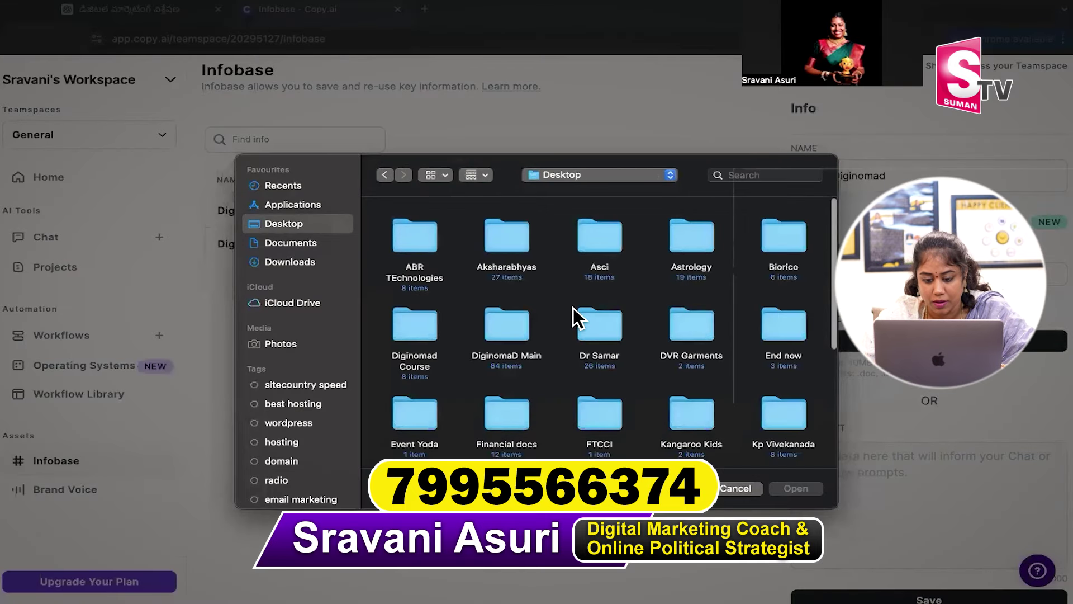
scroll(572, 308, "down", 5)
scroll(572, 307, "up", 5)
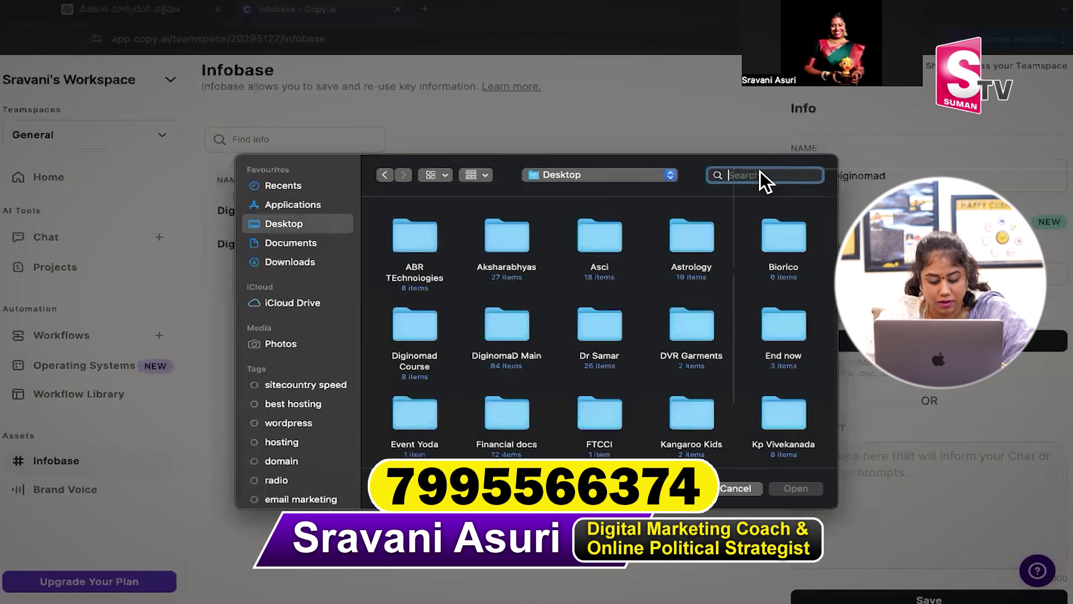
type("s")
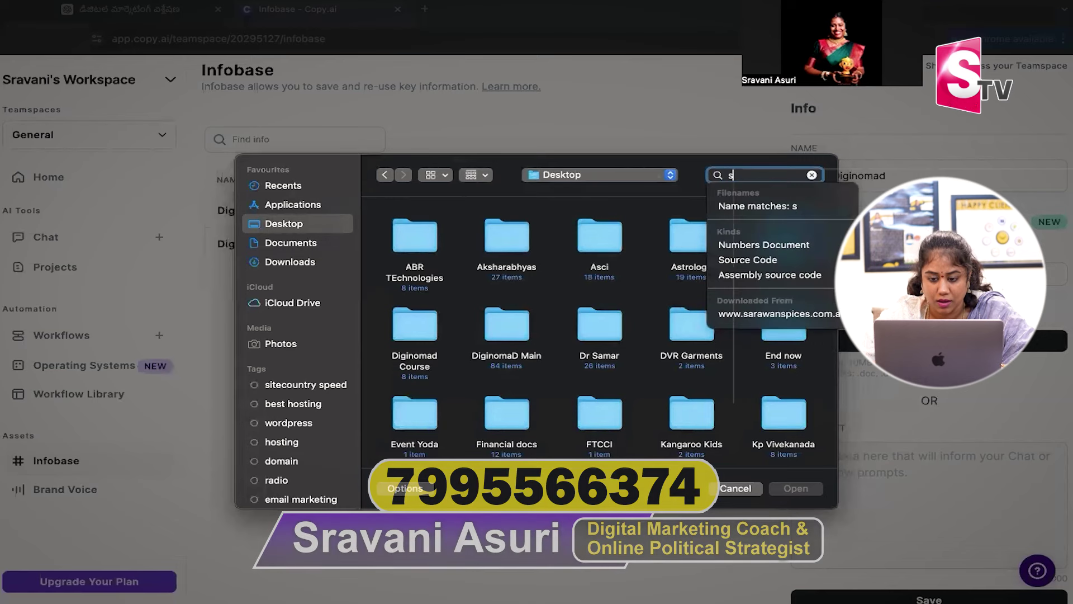
type("ravani")
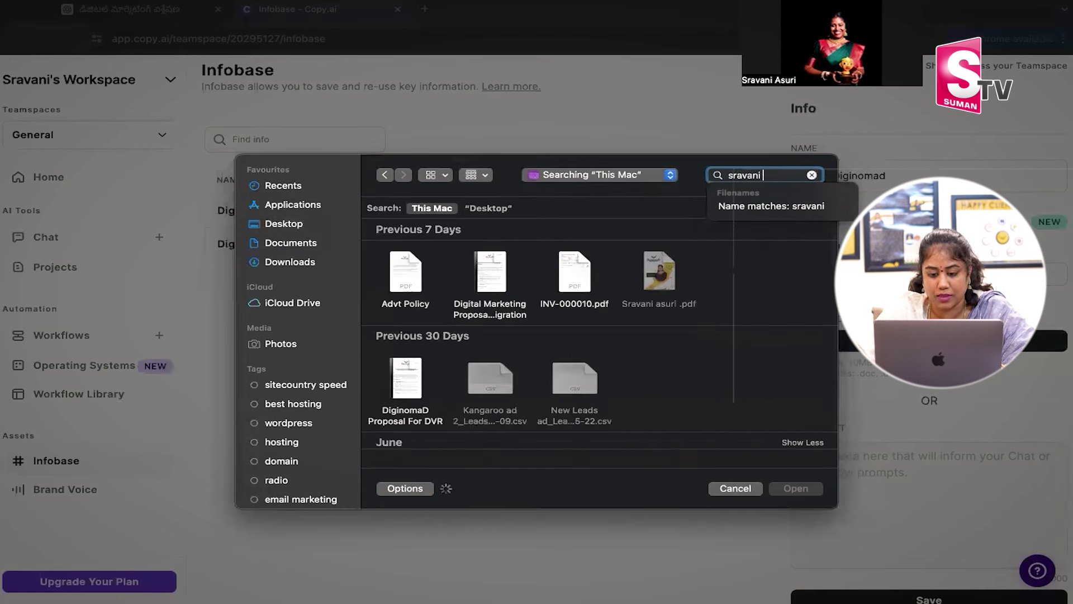
left_click(561, 266)
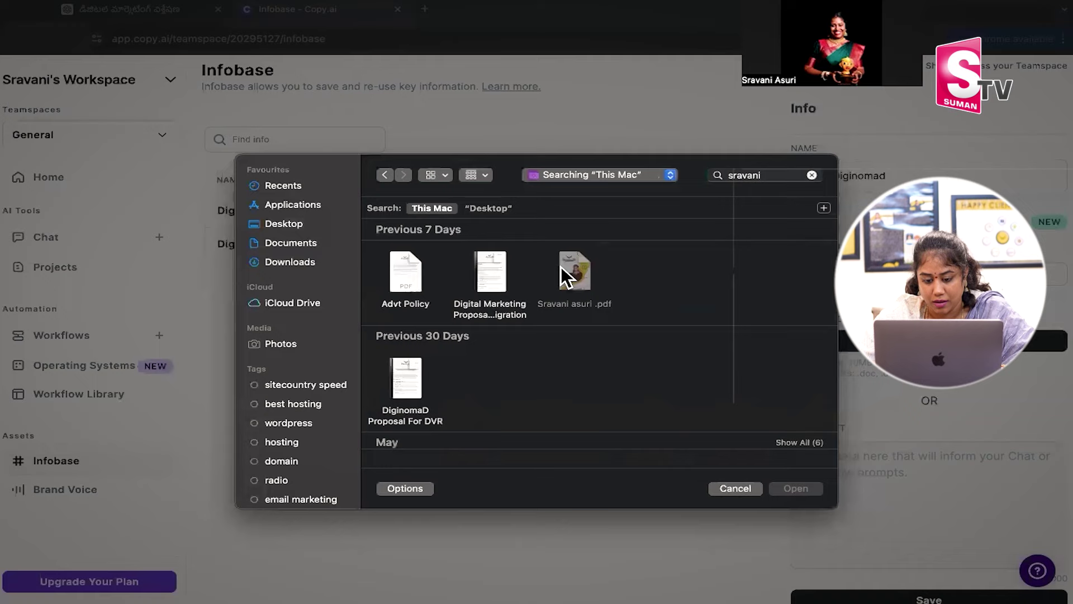
left_click(774, 175)
type("asuri")
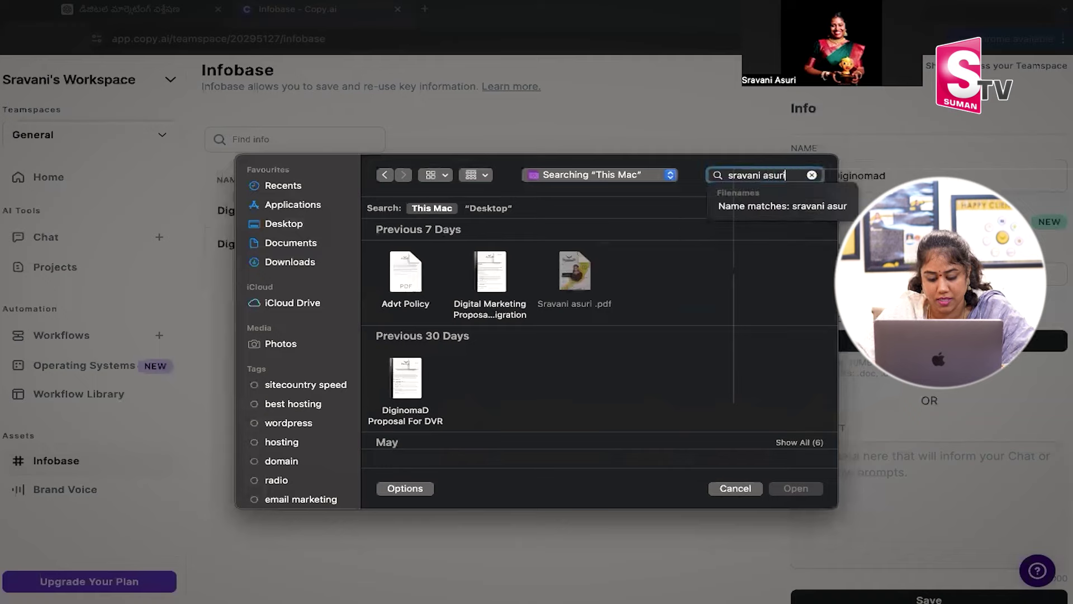
left_click(693, 270)
Step: Upload the profile PDF into the entry and save it as Diginomad
scroll(693, 271, "down", 5)
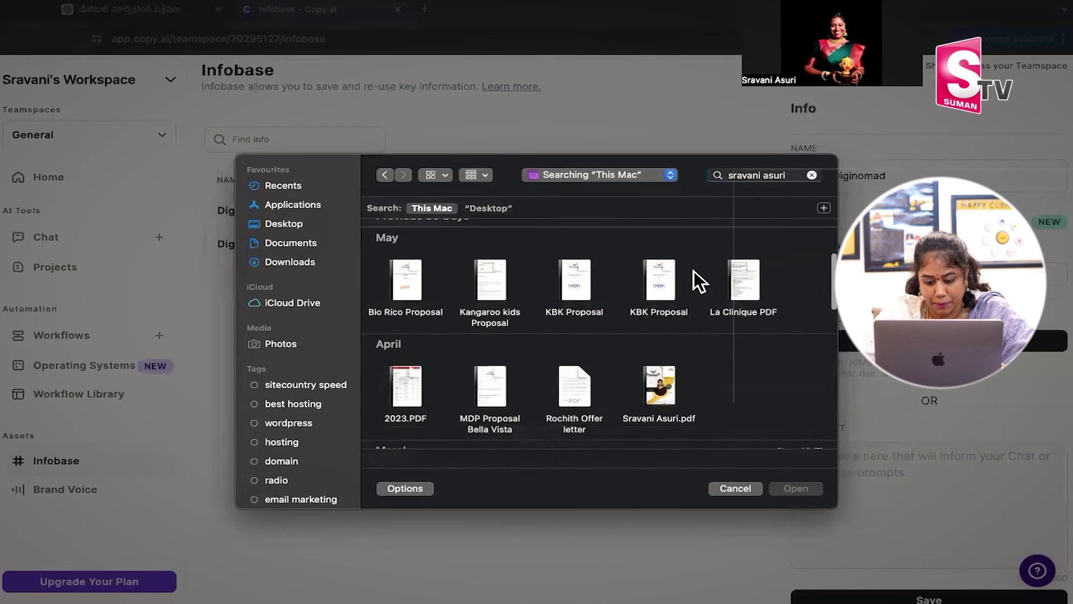
left_click(666, 398)
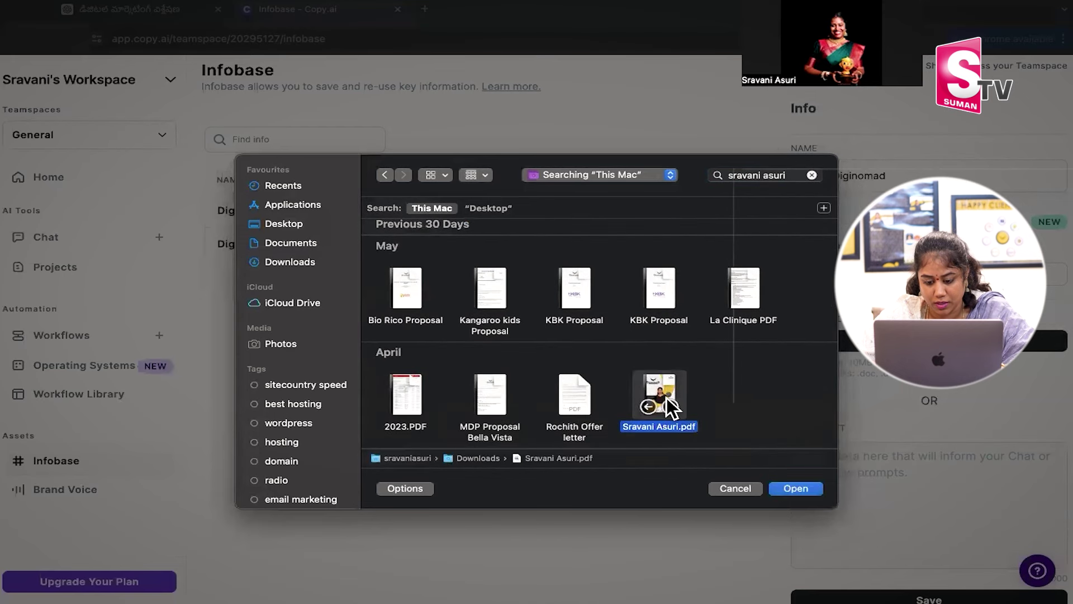
left_click(793, 488)
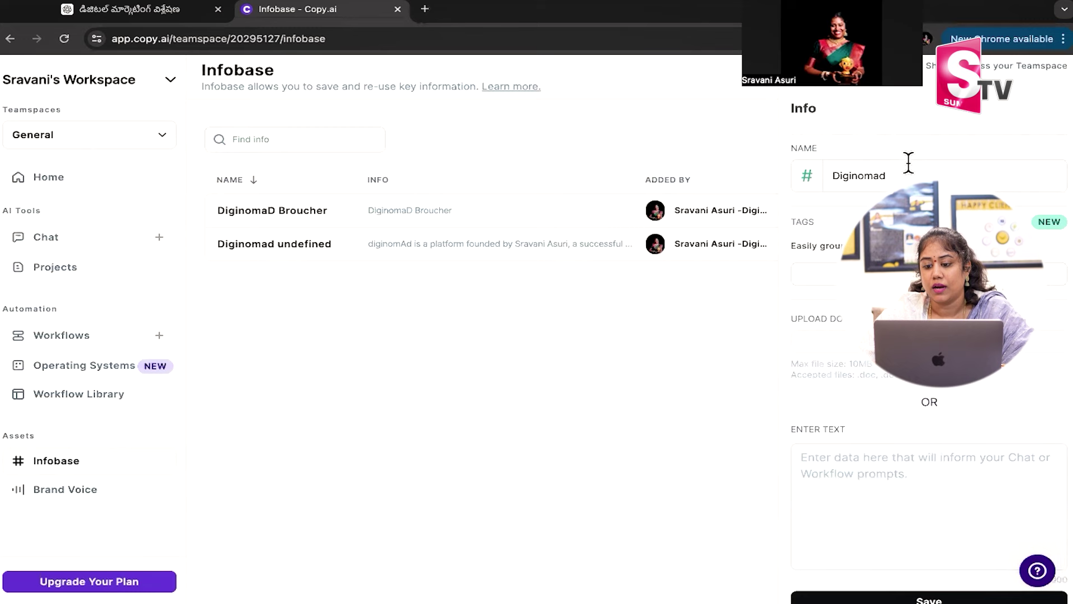
left_click(912, 175)
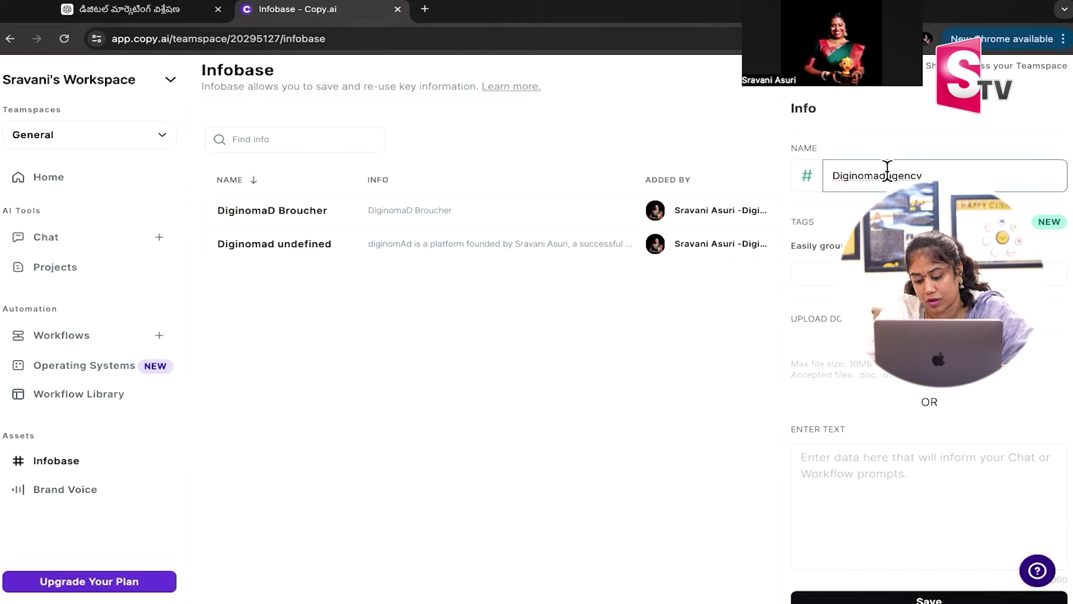
key("Return")
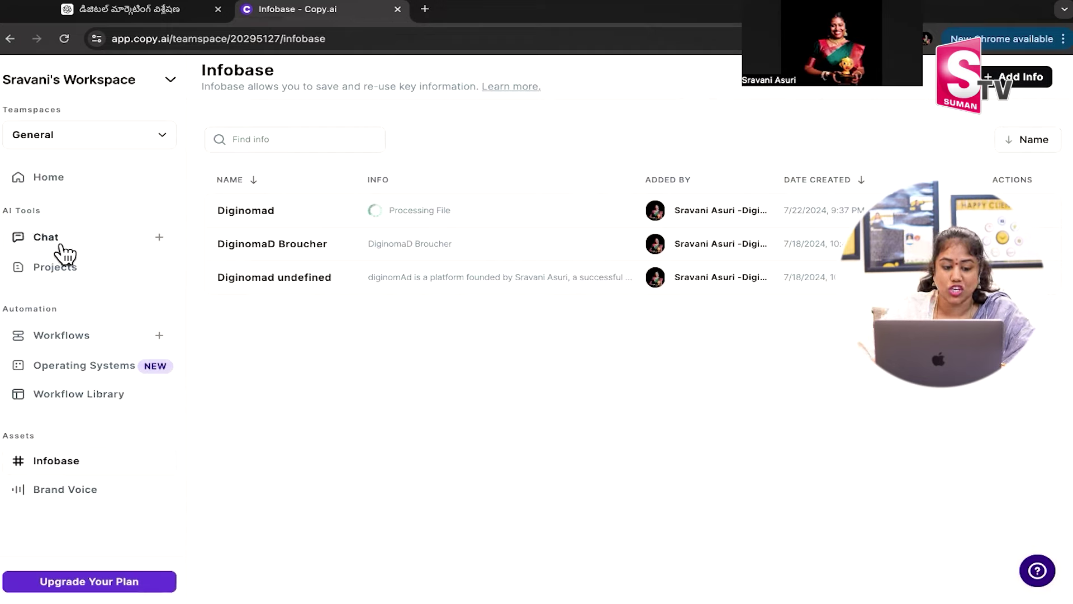
Step: In a new chat, send 'Make a proper portfolio for #DiginomaD Broucher'
left_click(160, 237)
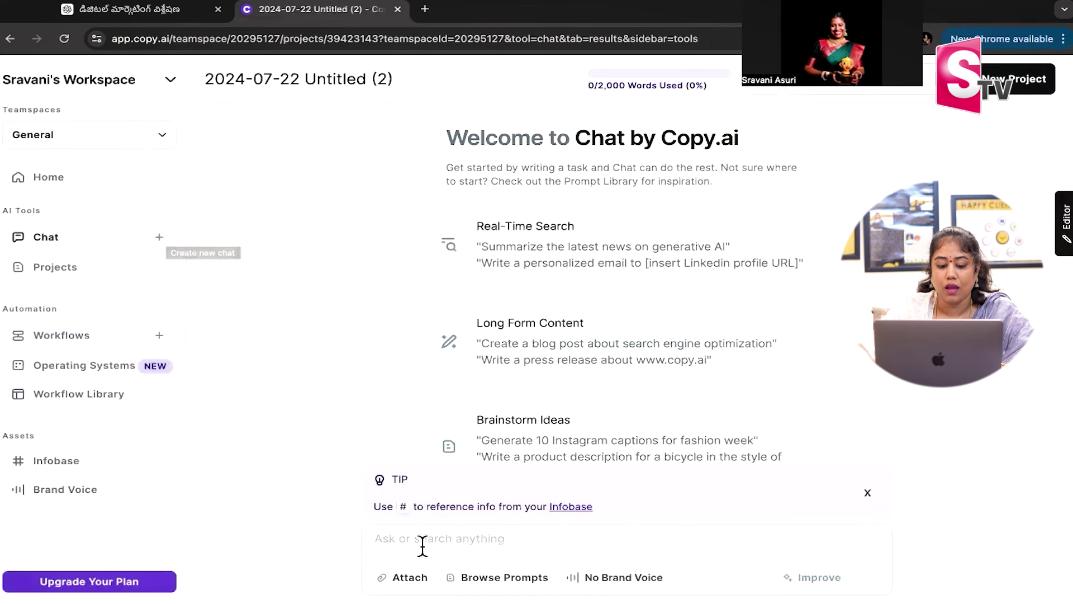
left_click(420, 543)
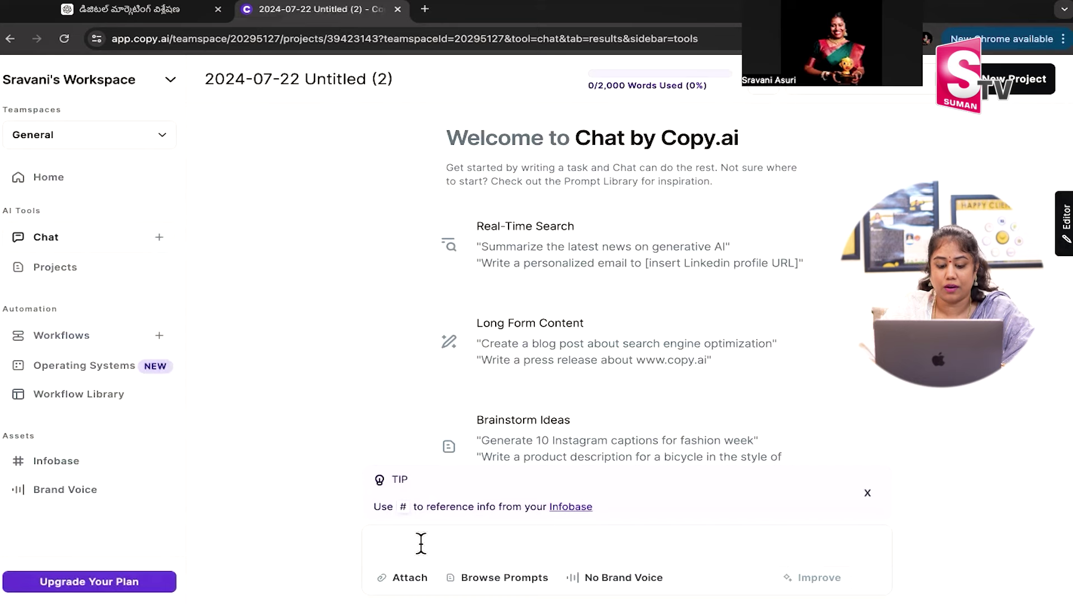
type("MAke a ")
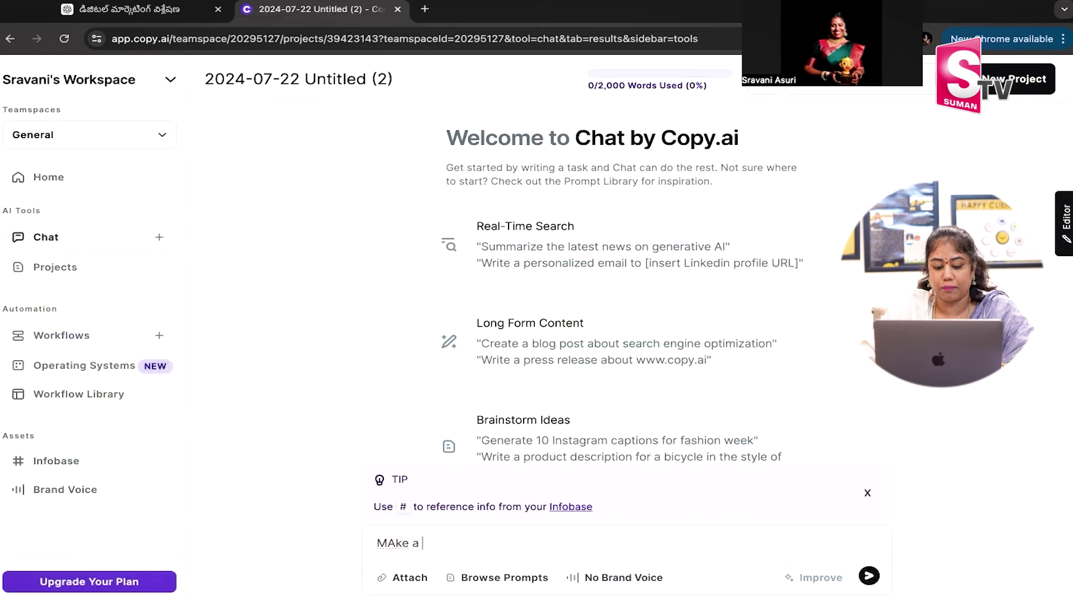
type("propoer porfolio for ")
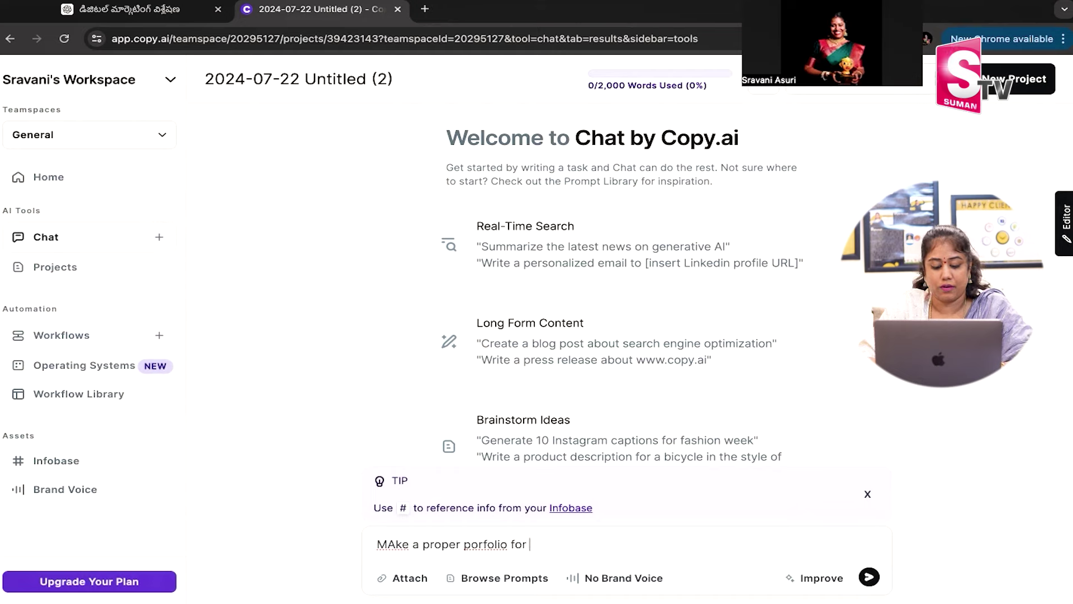
type("#")
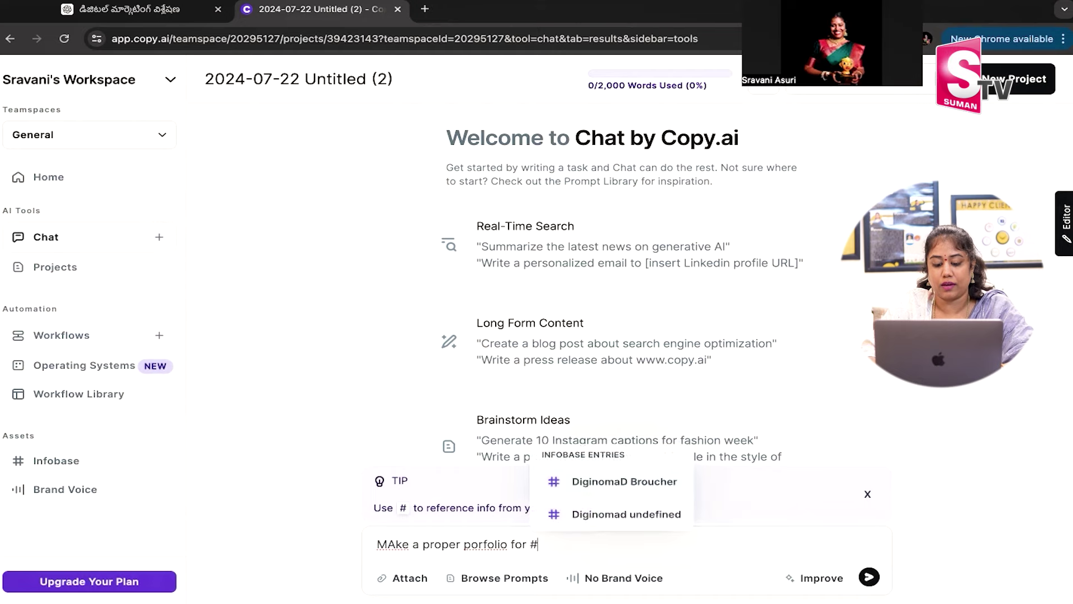
left_click(594, 513)
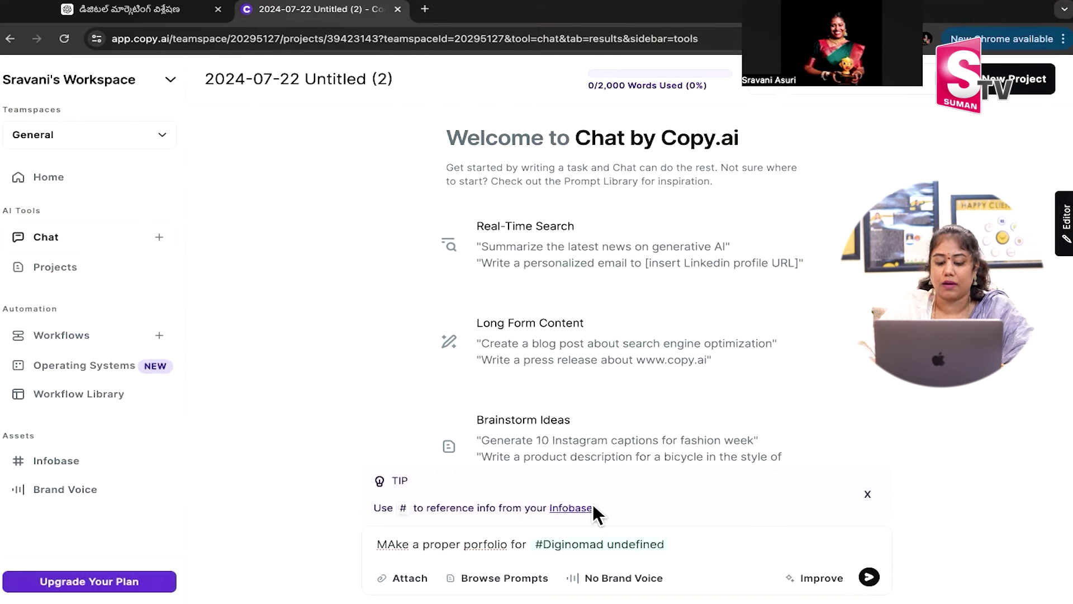
key("BackSpace")
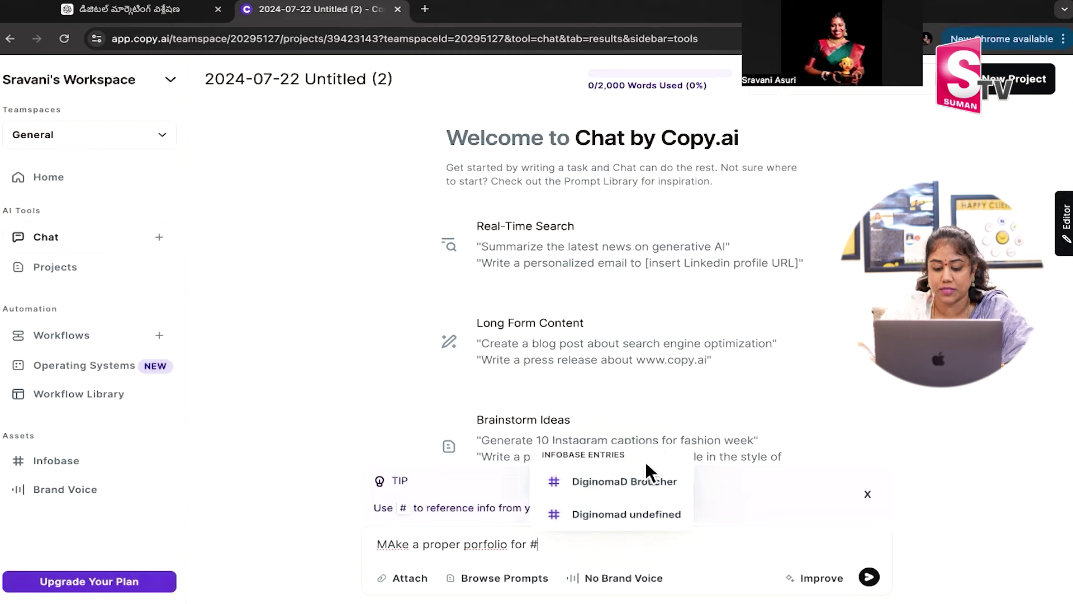
left_click(643, 483)
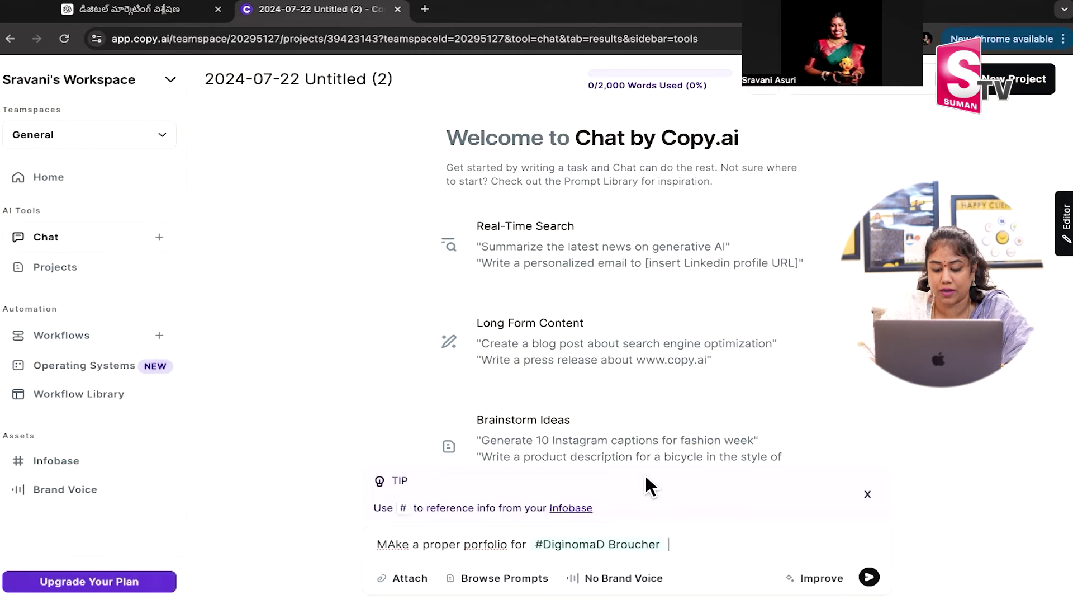
left_click(870, 578)
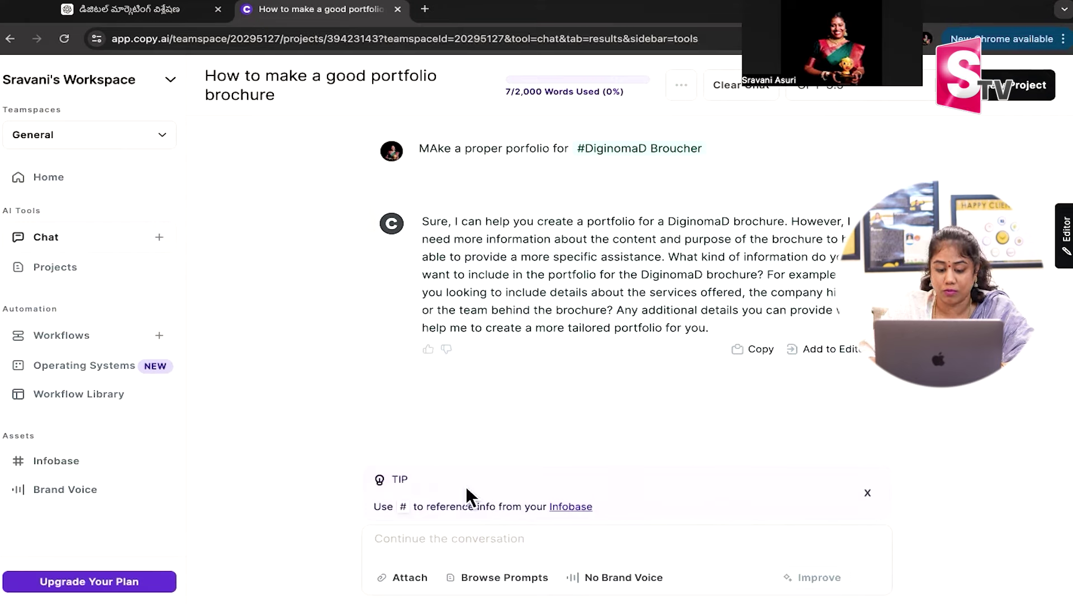
Step: Reply asking to include all company details, review the full portfolio answer, then go to Projects
left_click(421, 543)
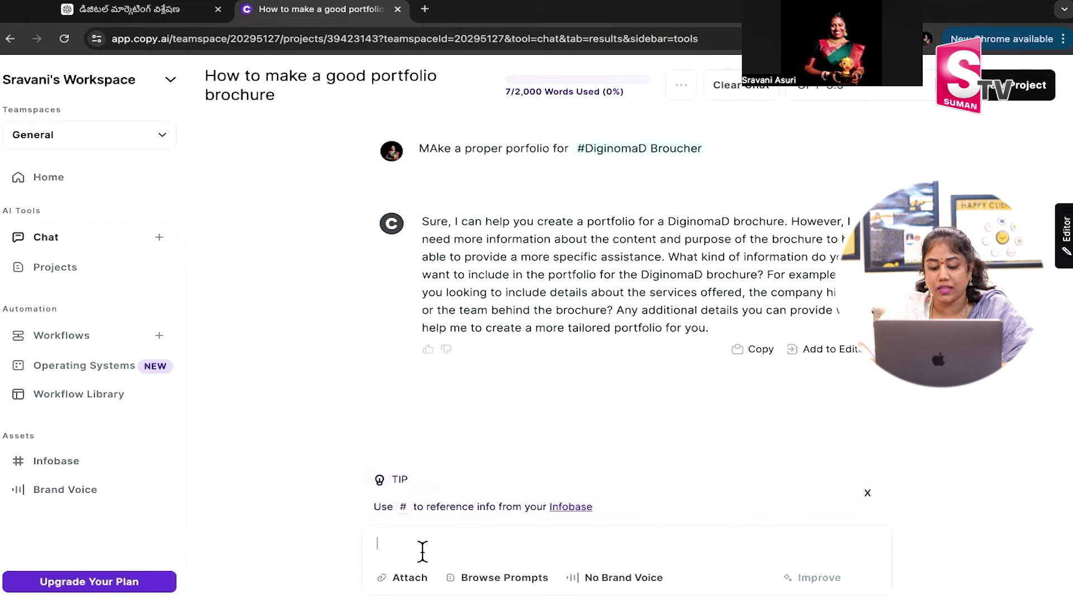
type("Yes")
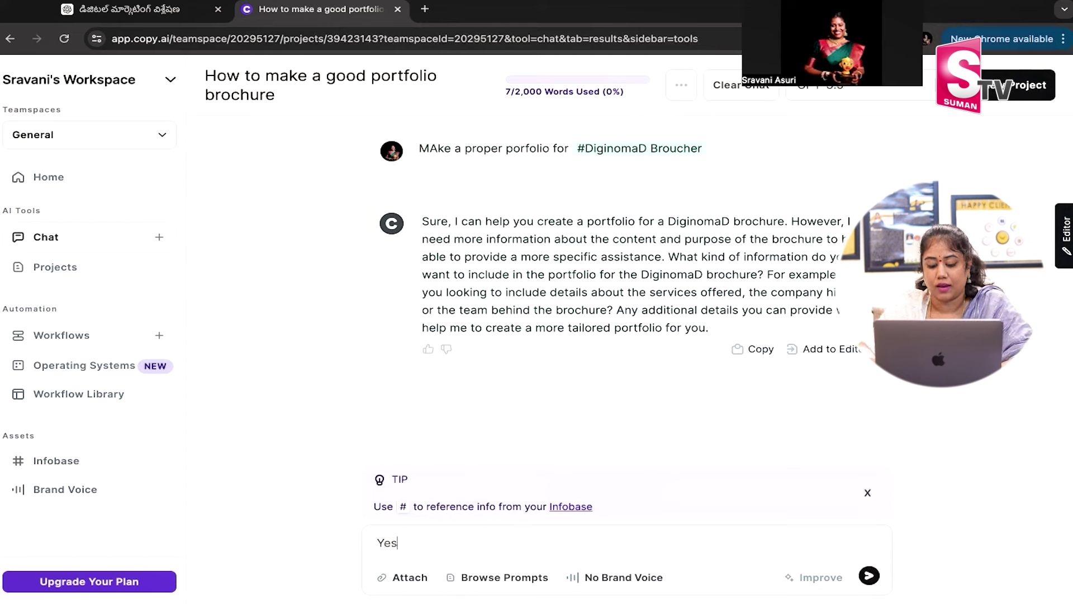
type(" kindly i")
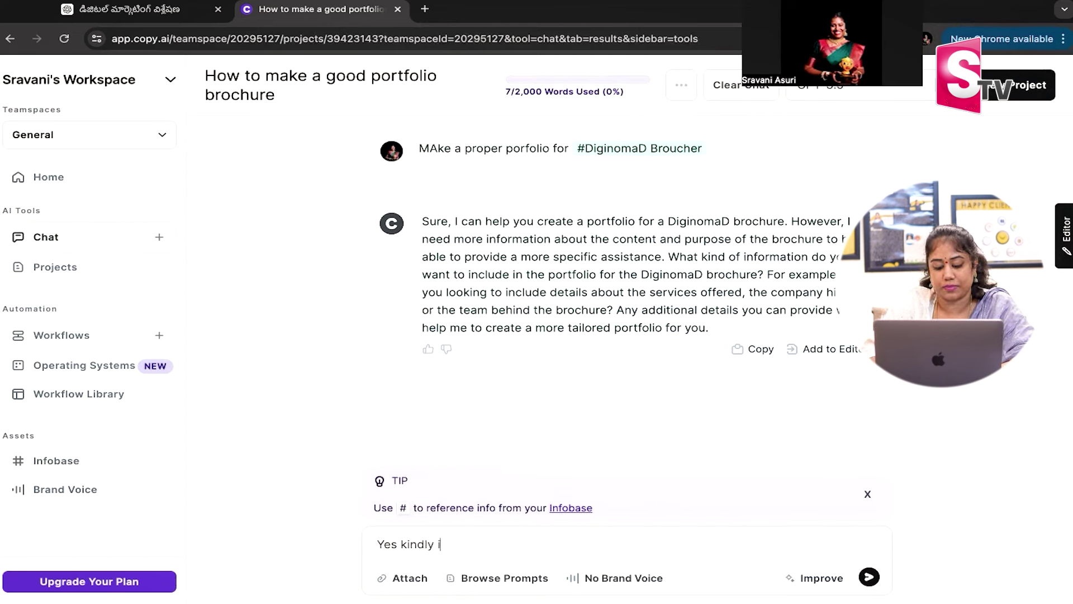
type("nclude all detai")
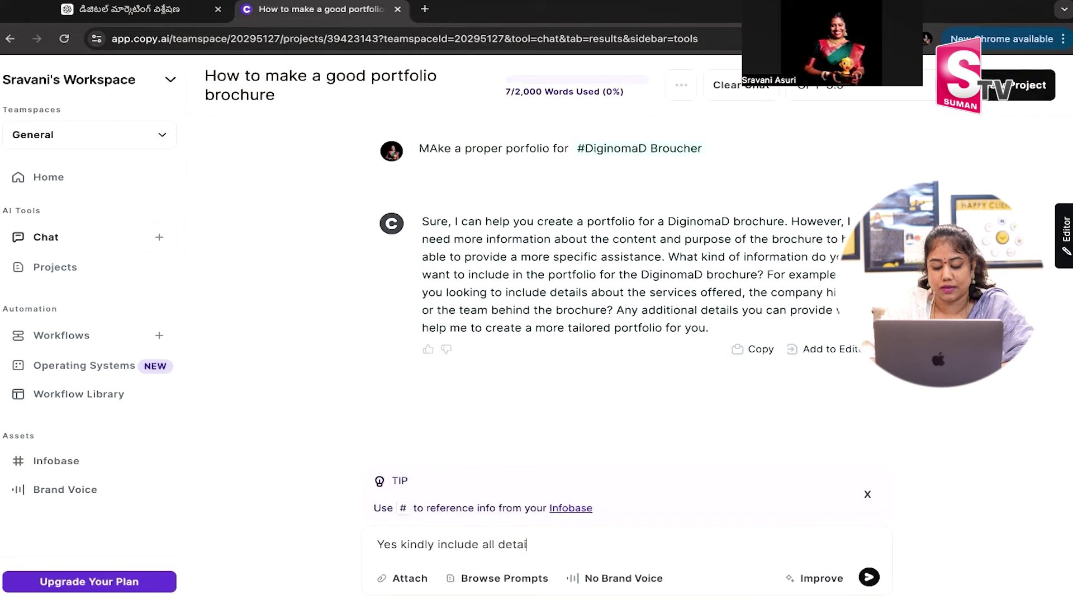
type("ls of my ")
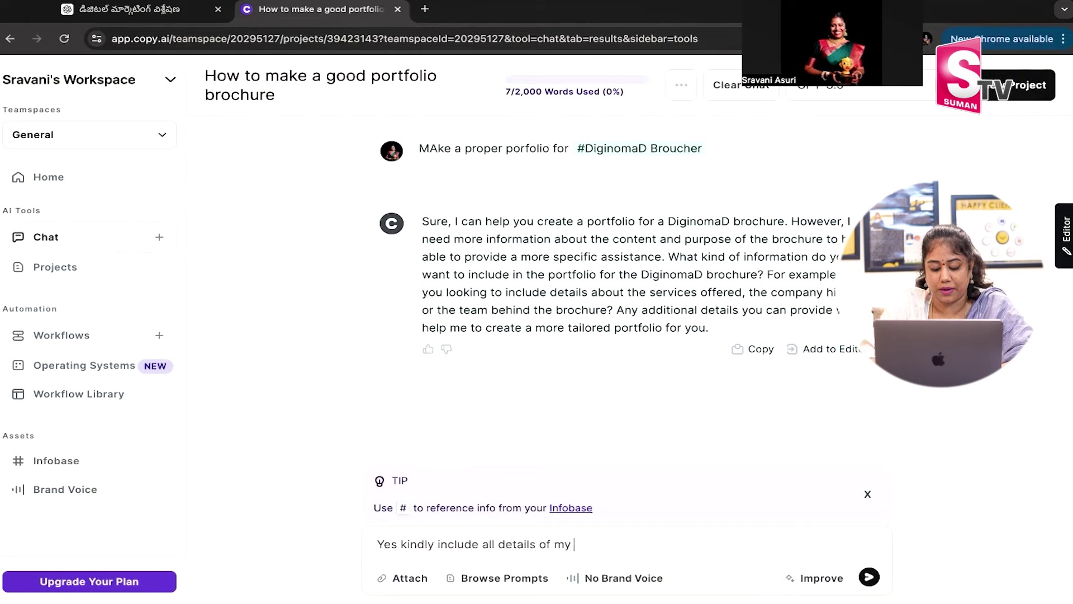
type("company and services")
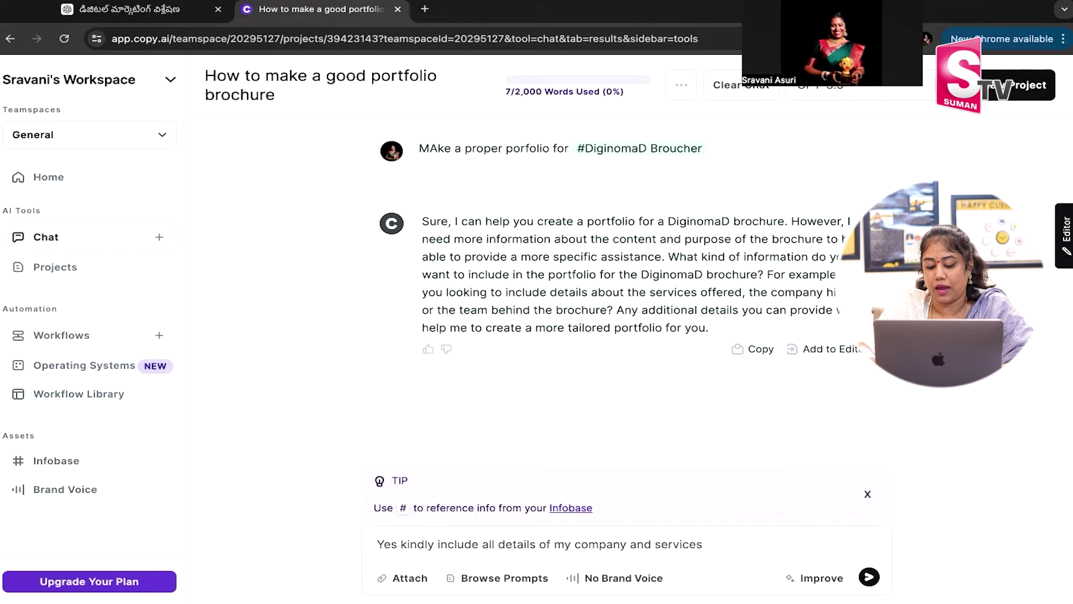
key("Return")
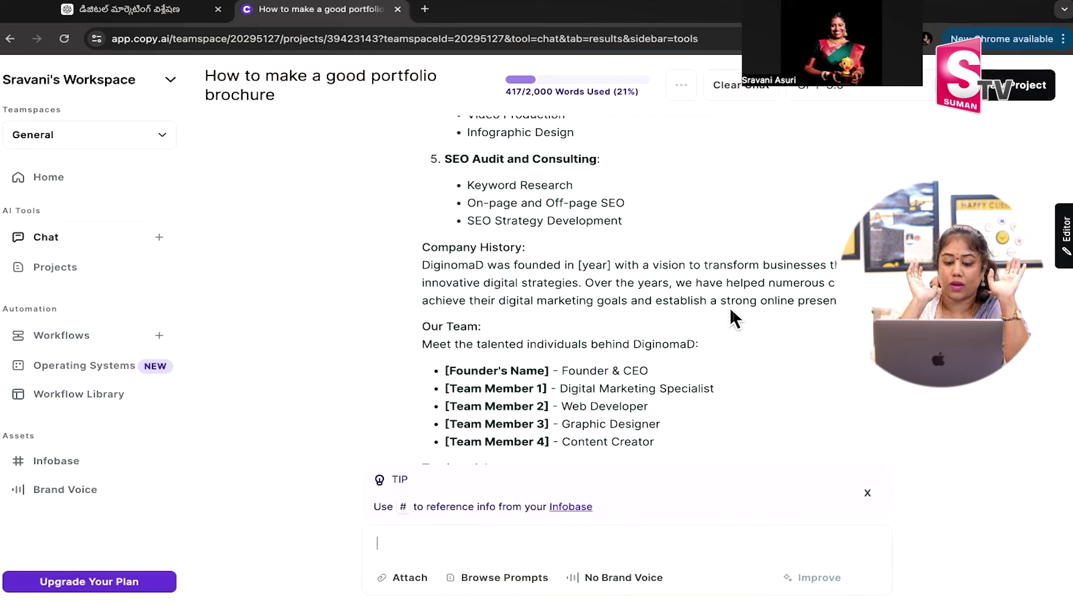
scroll(729, 307, "down", 4)
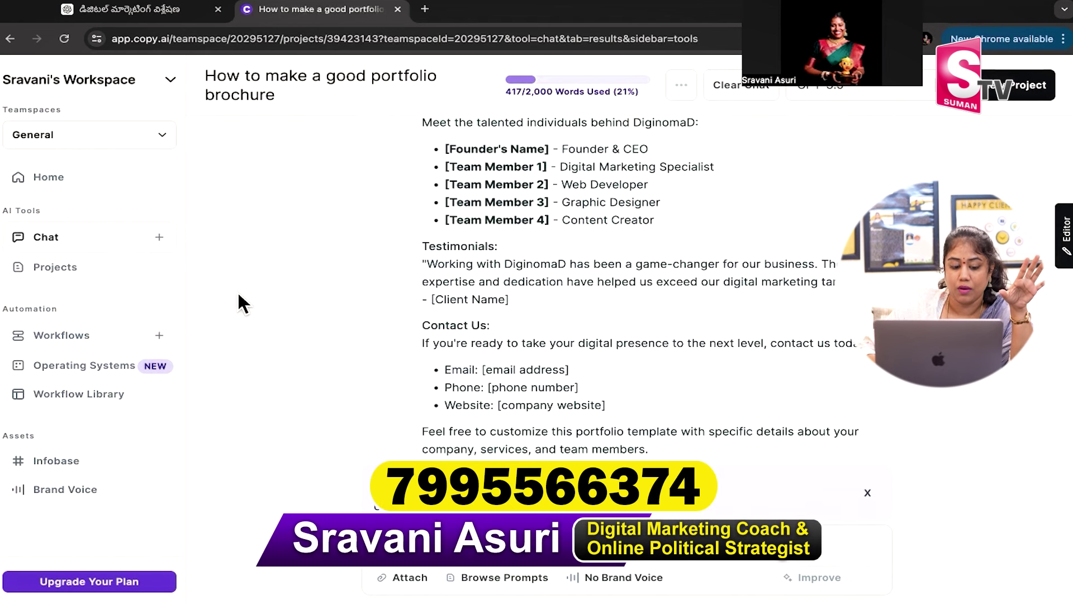
left_click(108, 271)
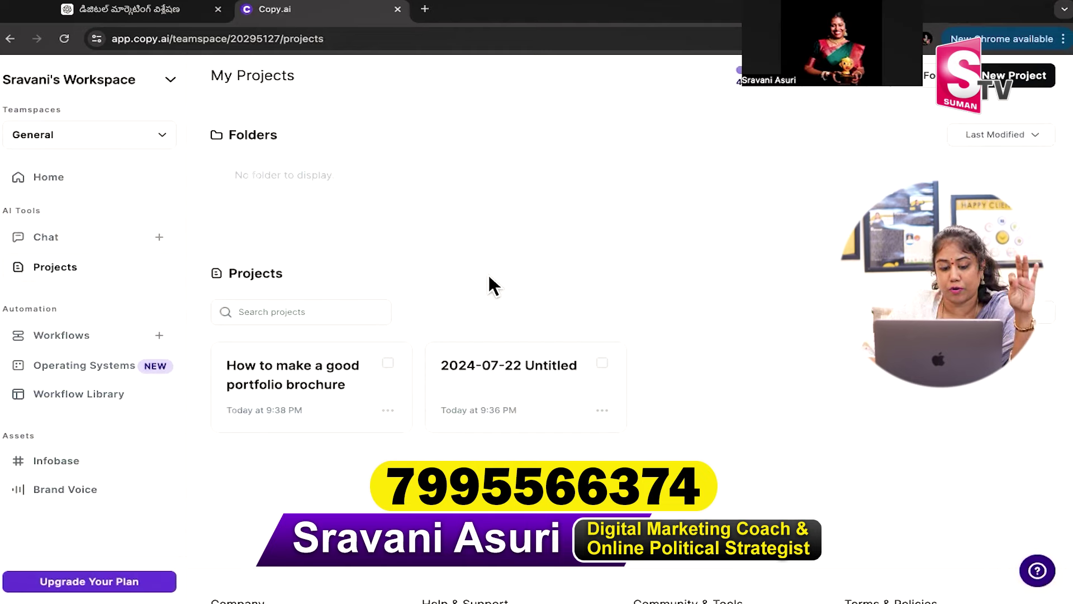
Step: Delete the portfolio brochure and 2024-07-22 Untitled projects, then create a new project
left_click(388, 363)
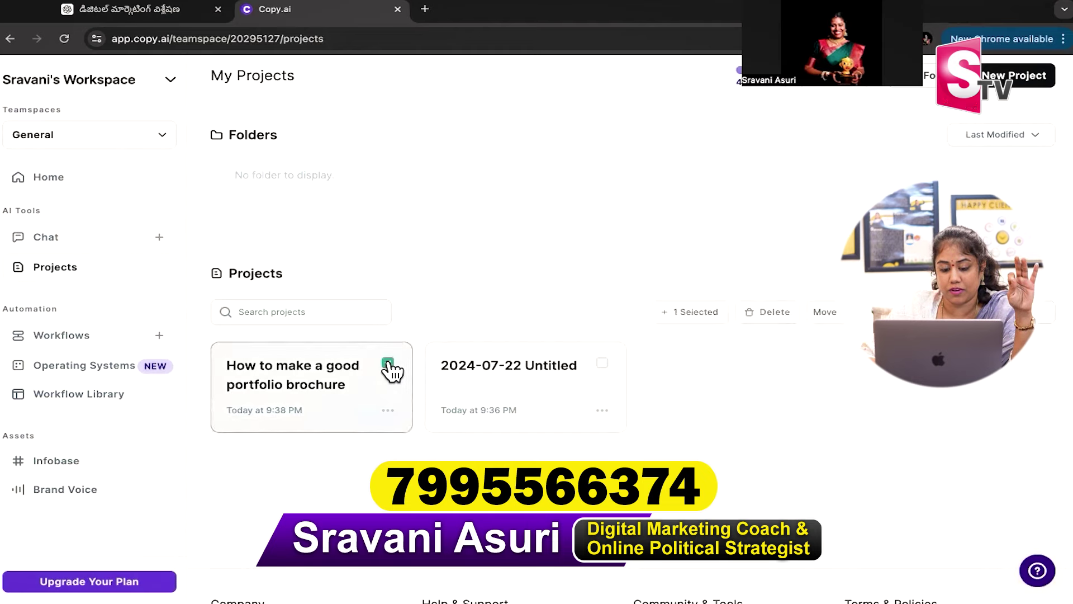
left_click(602, 363)
left_click(775, 313)
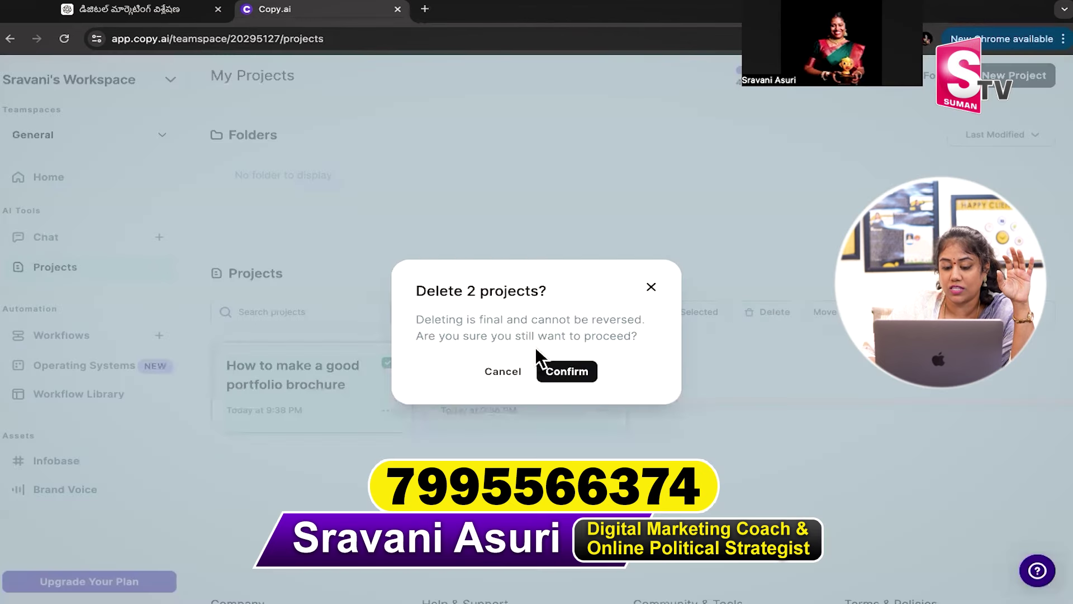
left_click(556, 372)
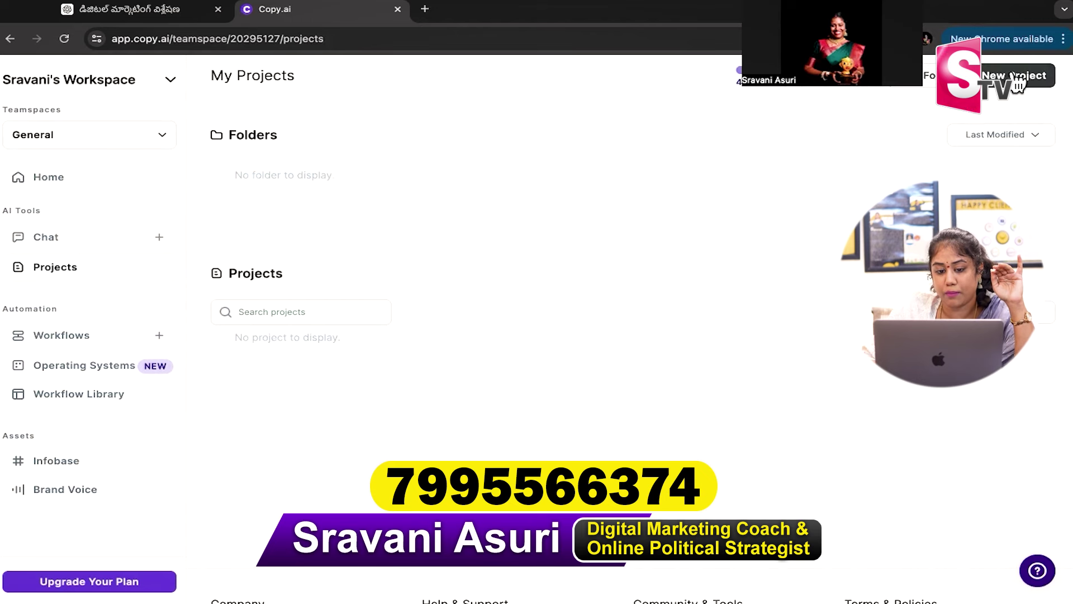
left_click(1017, 78)
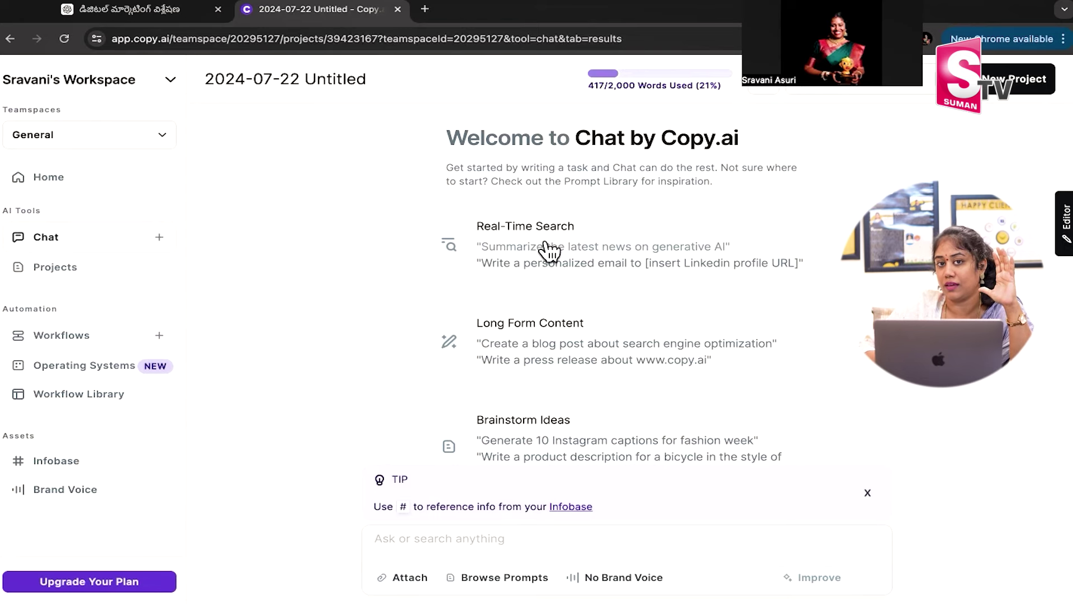
Step: Open the side editor, review the GPT-3.5 model list, and open a new Chrome tab
left_click(1063, 223)
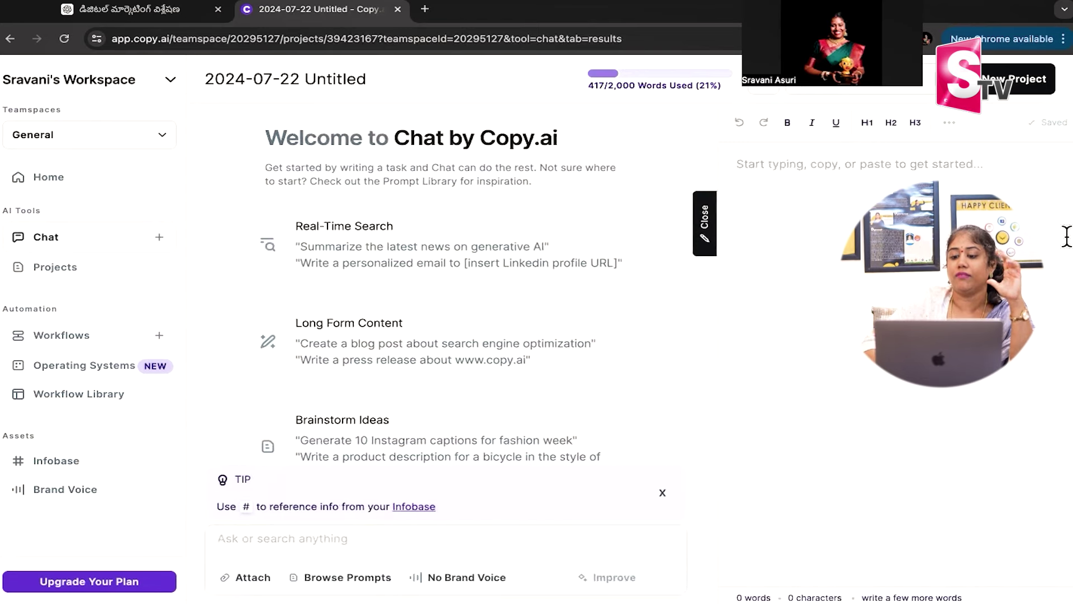
left_click(800, 150)
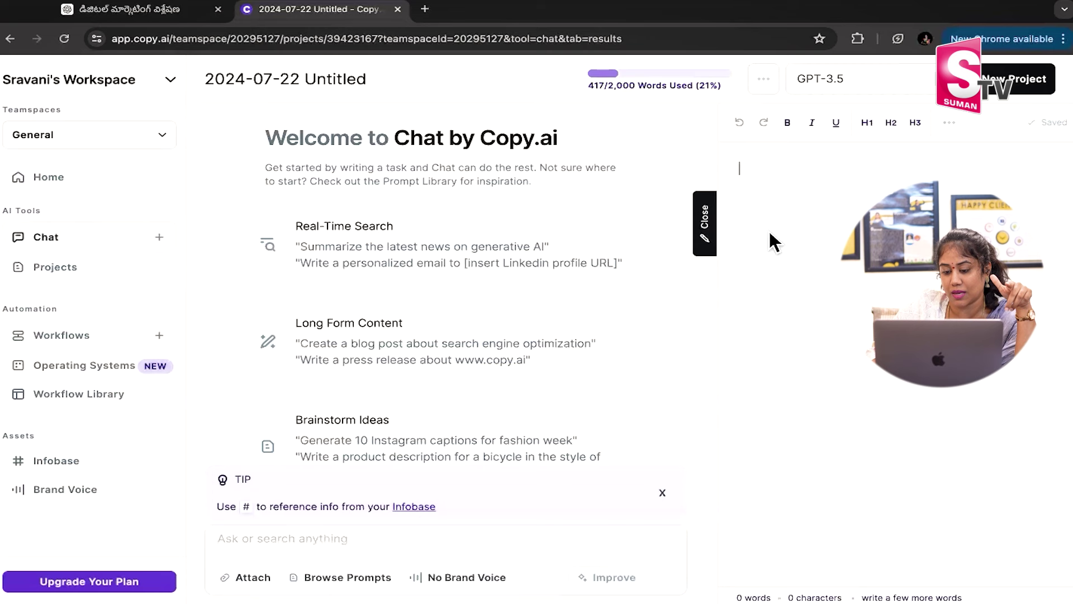
left_click(916, 79)
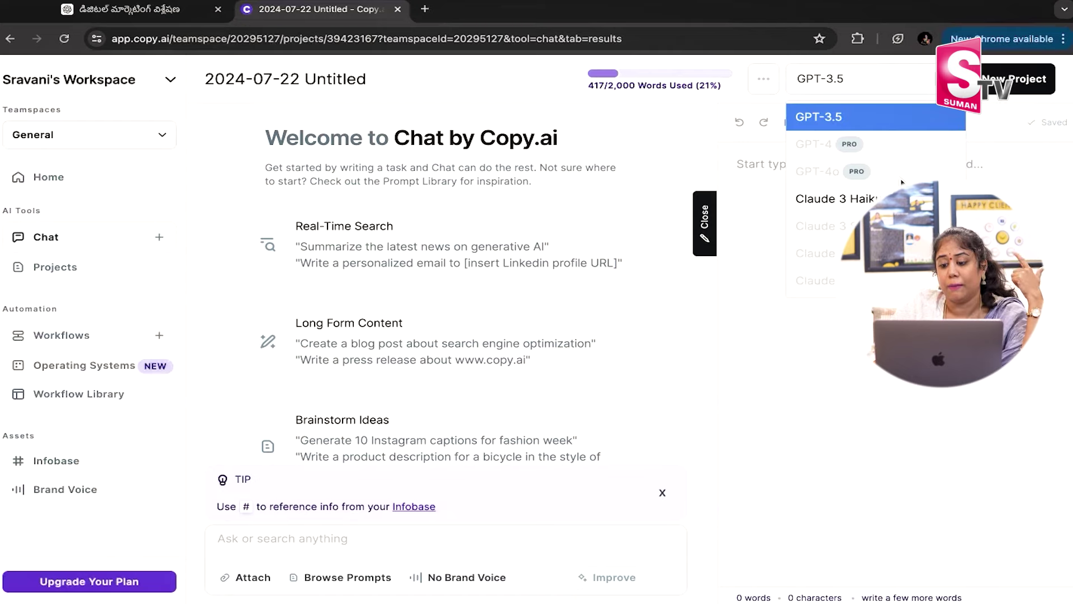
left_click(1046, 188)
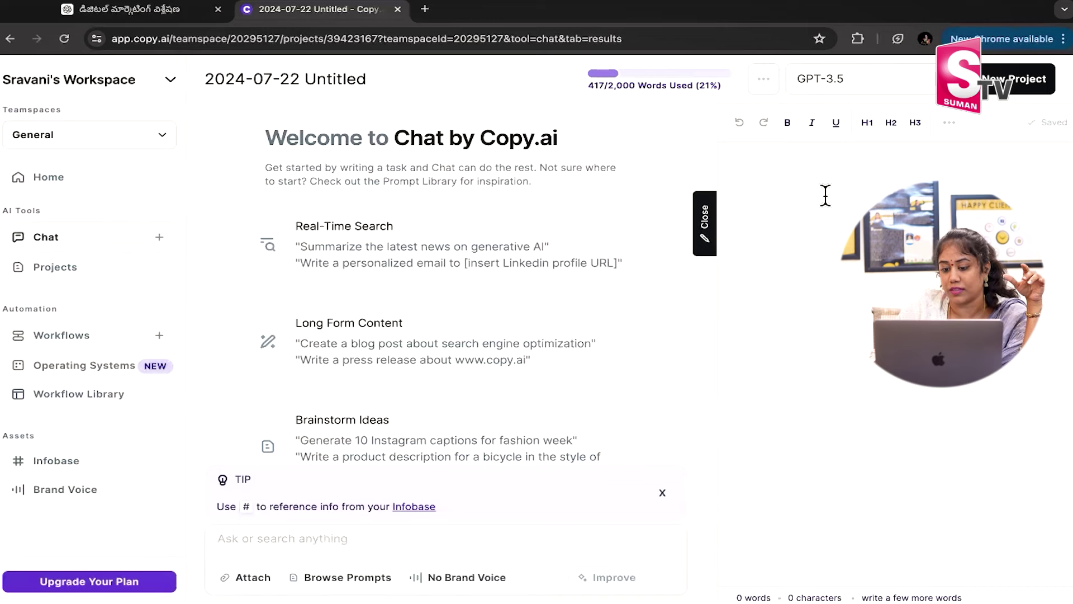
left_click(424, 9)
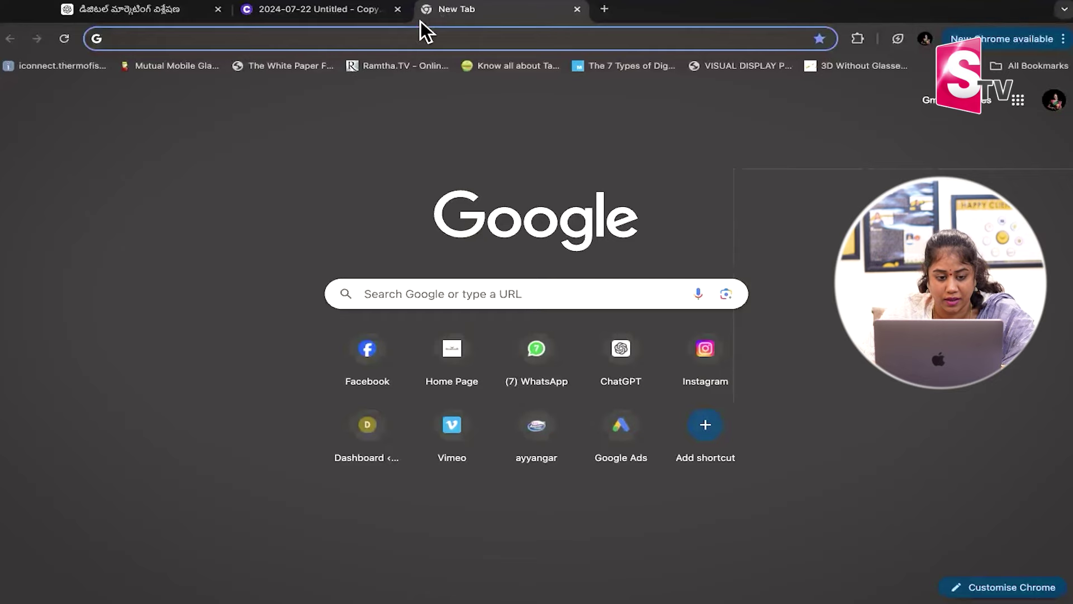
Step: Load the Diginomad website and select its whole About Me paragraph
type("a")
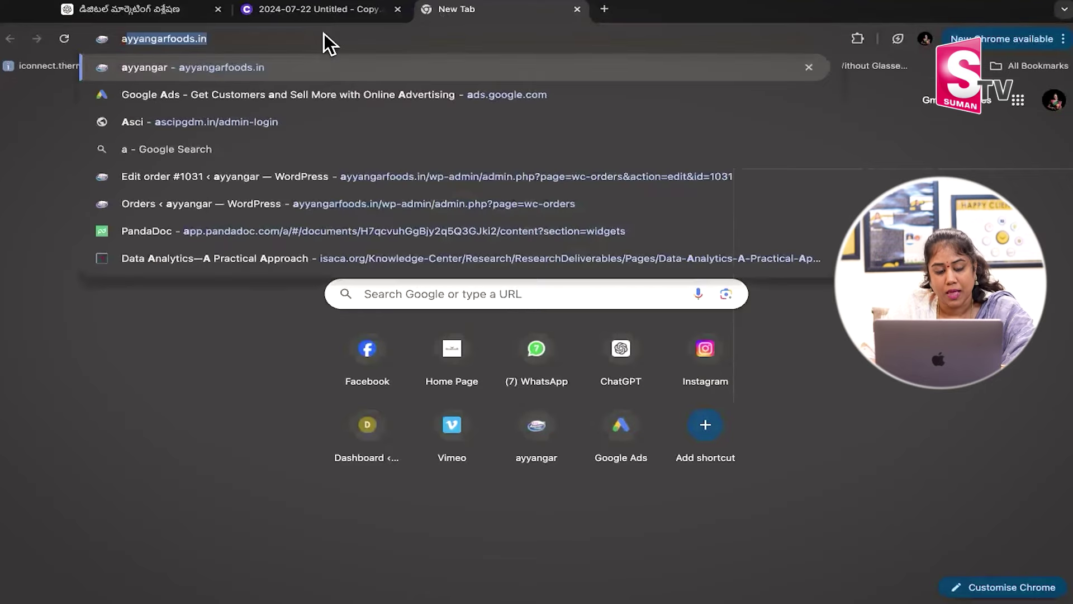
key("BackSpace")
key("BackSpace")
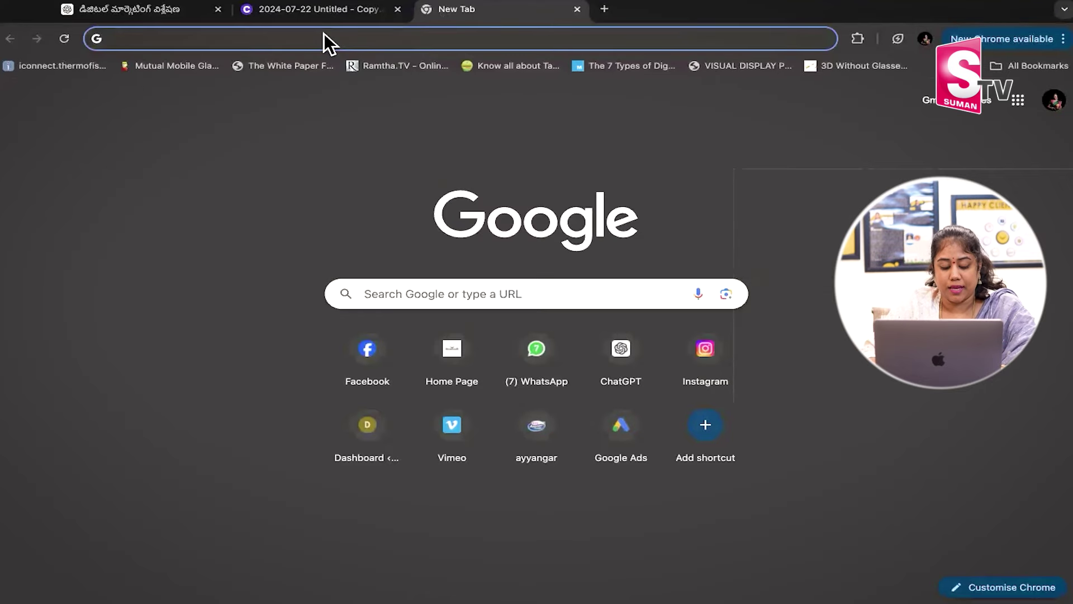
type("s")
key("Return")
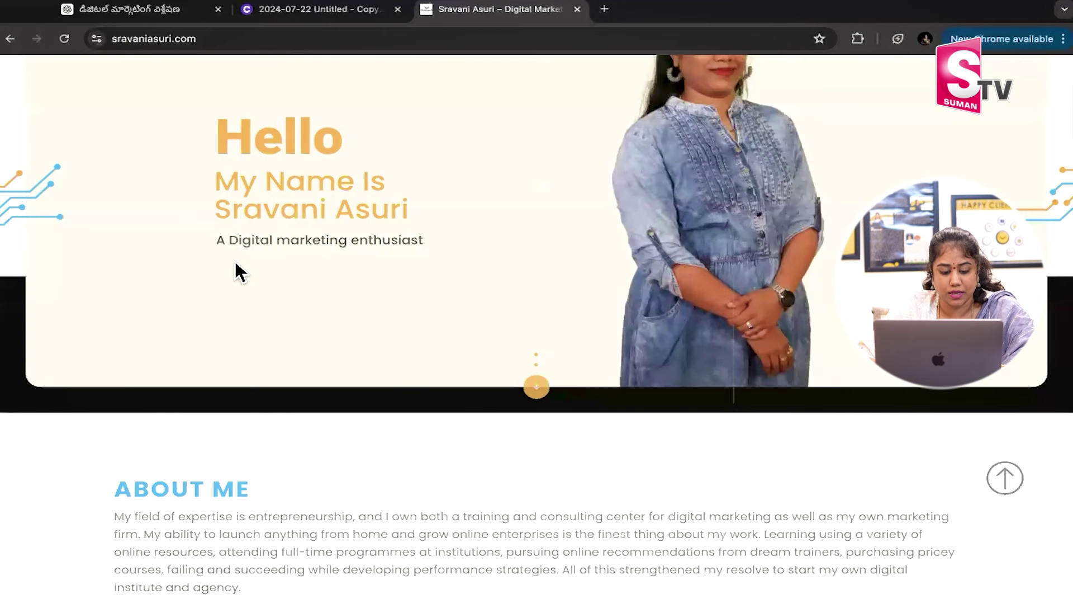
scroll(232, 272, "down", 4)
left_click_drag(115, 352, 245, 434)
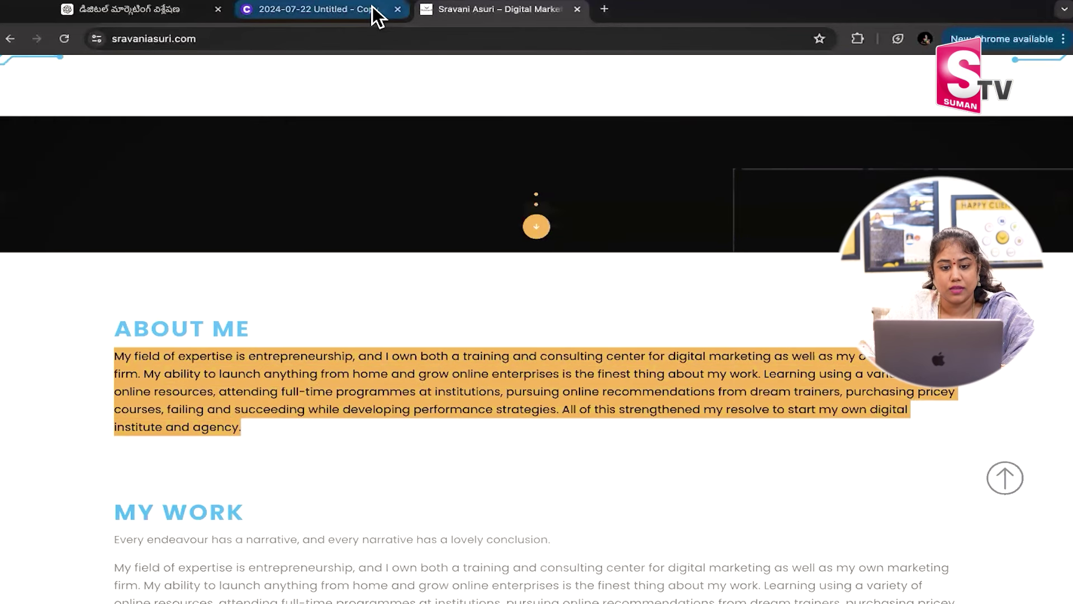
Step: Paste the copied About Me paragraph into the Copy.ai side editor
left_click(377, 14)
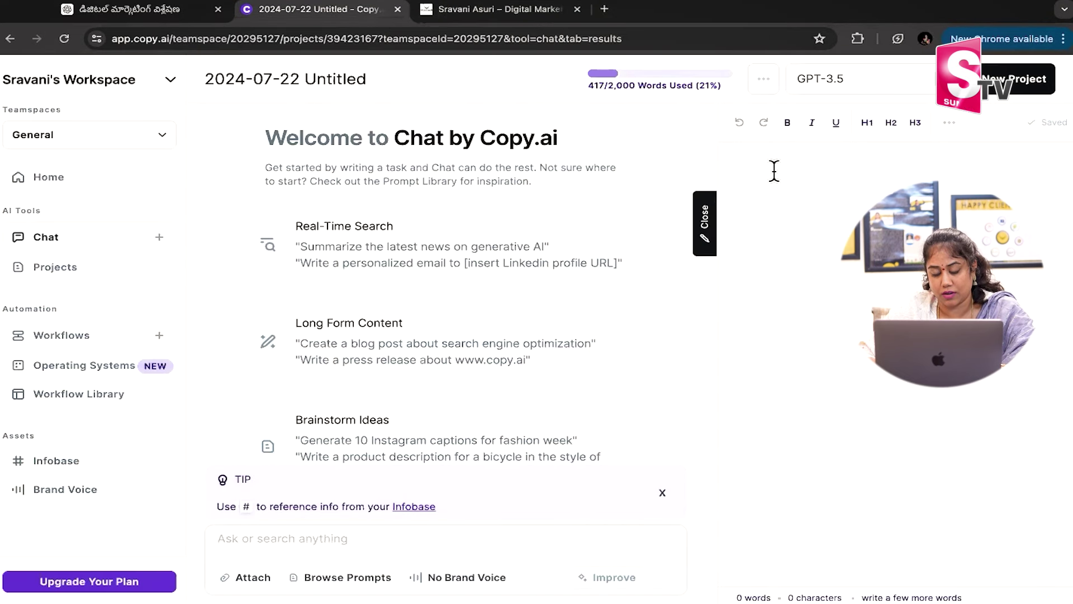
key("ctrl+v")
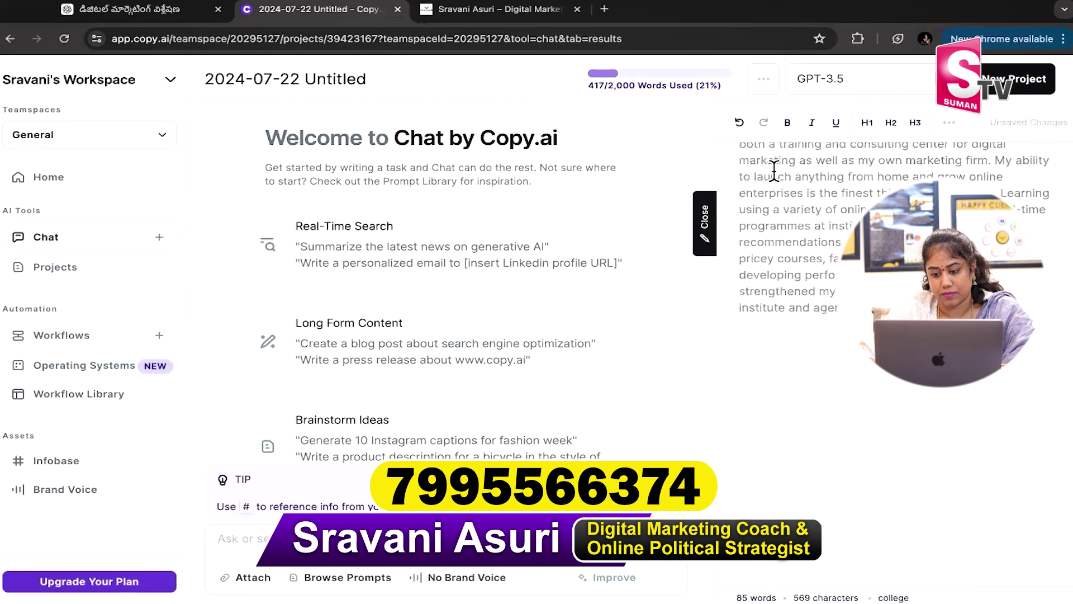
scroll(847, 365, "down", 2)
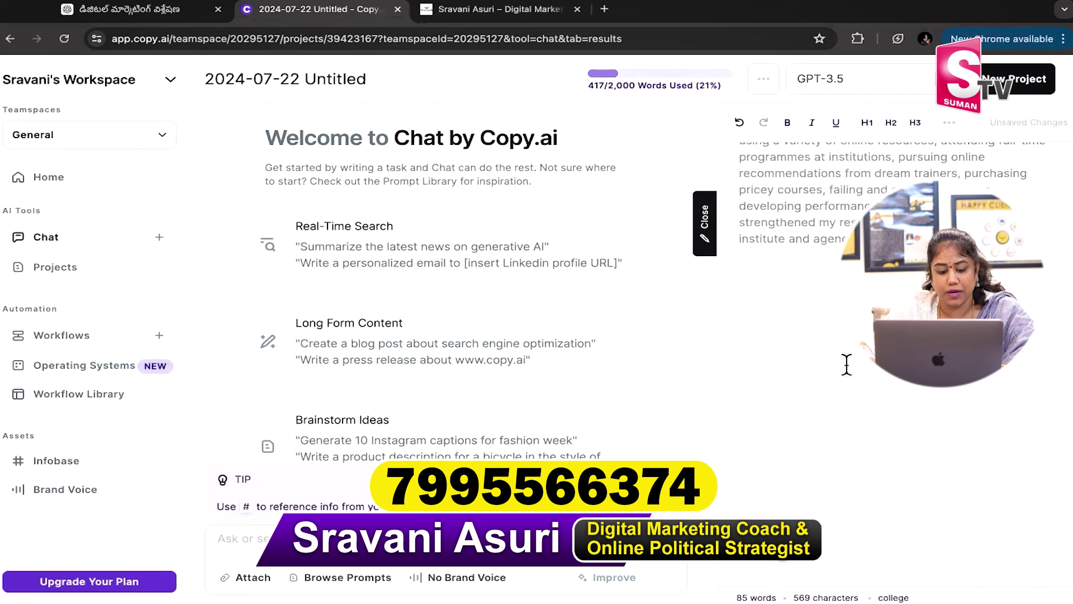
scroll(846, 365, "up", 2)
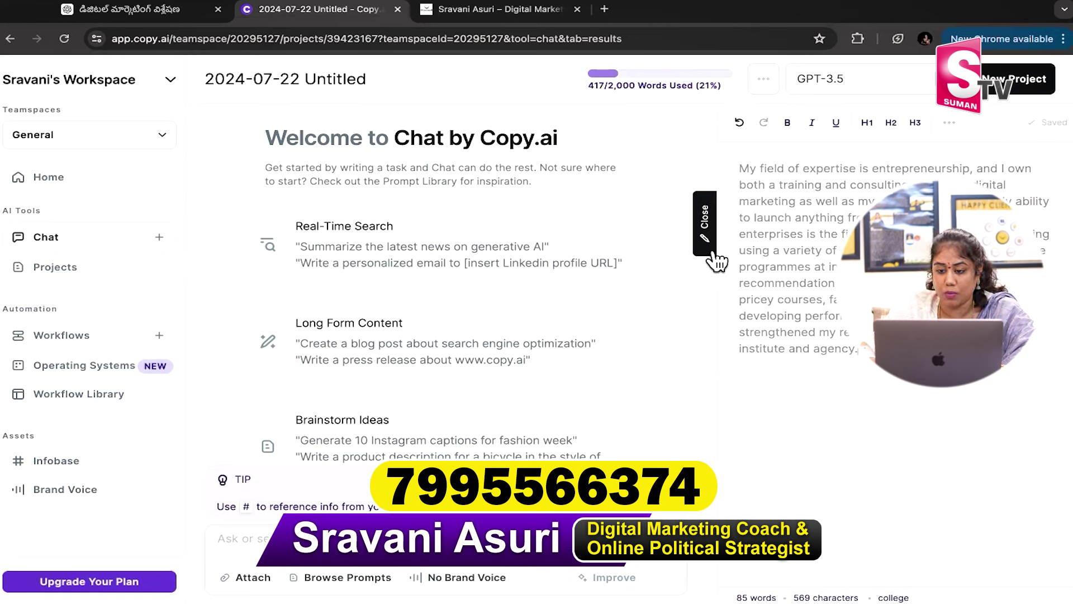
left_click(224, 540)
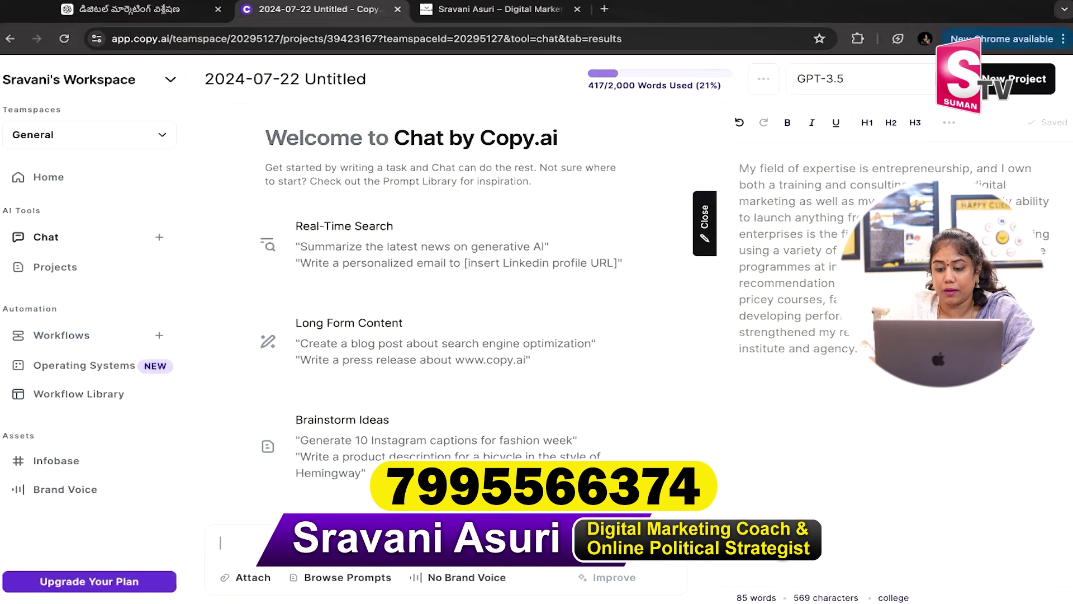
left_click(794, 257)
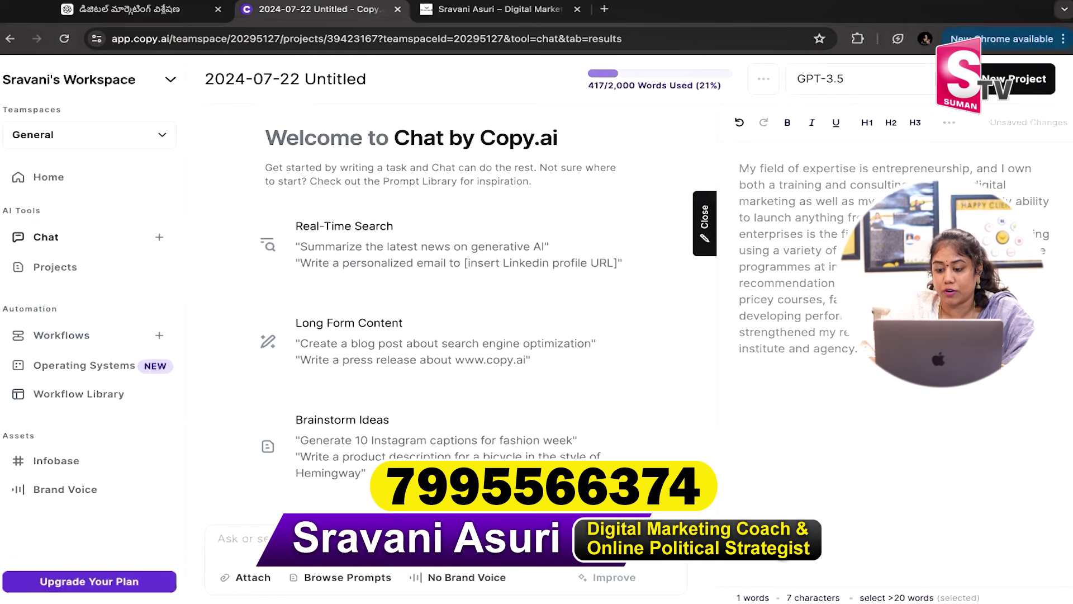
left_click(744, 385)
Step: Format the pasted paragraph as a bullet list, then close the editor panel
left_click(707, 258)
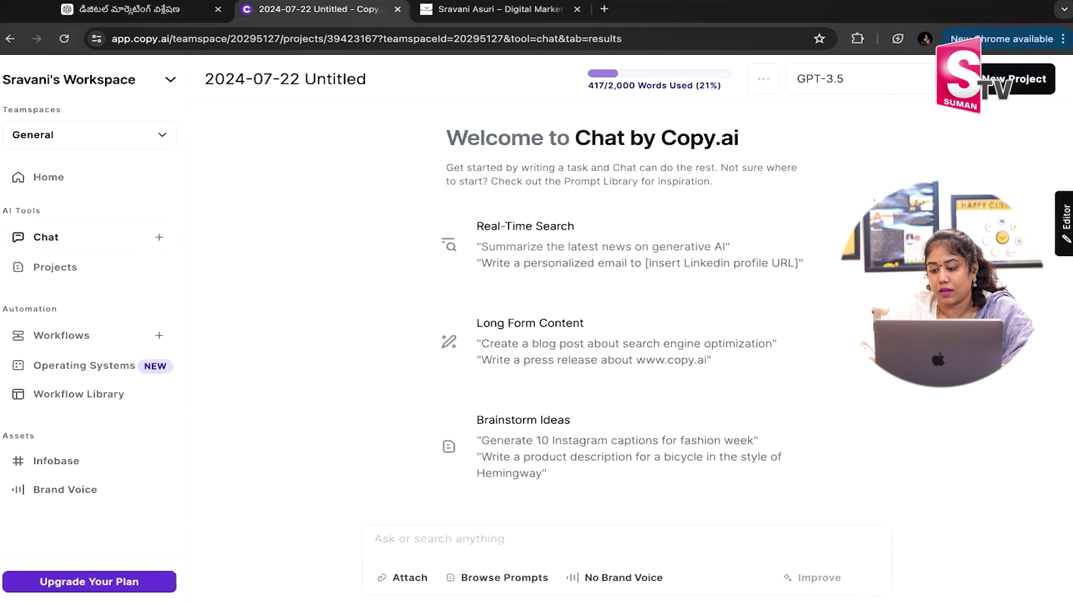
left_click(1058, 240)
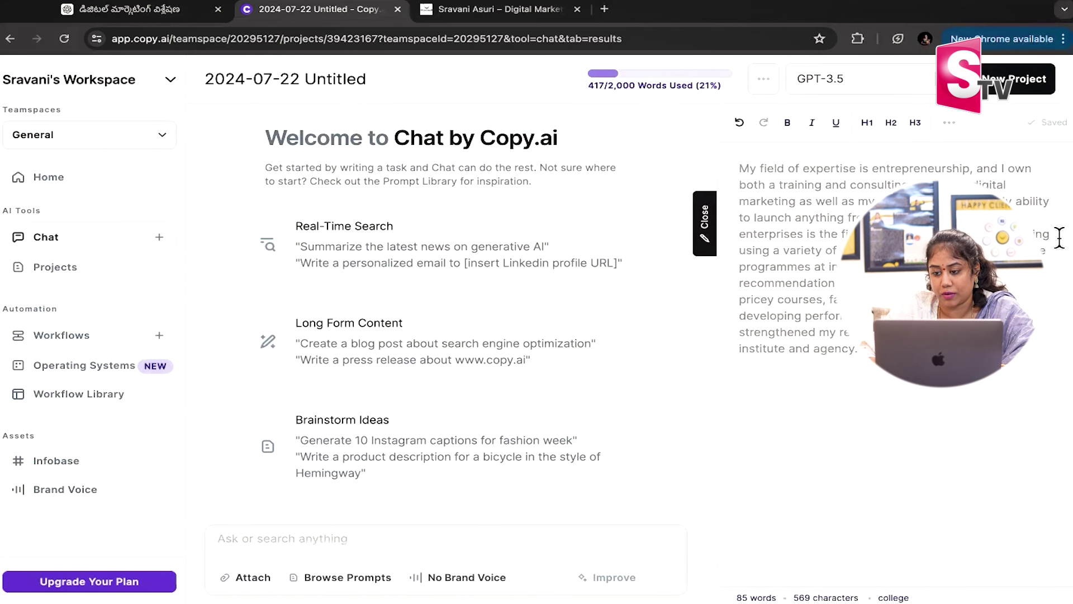
left_click(949, 123)
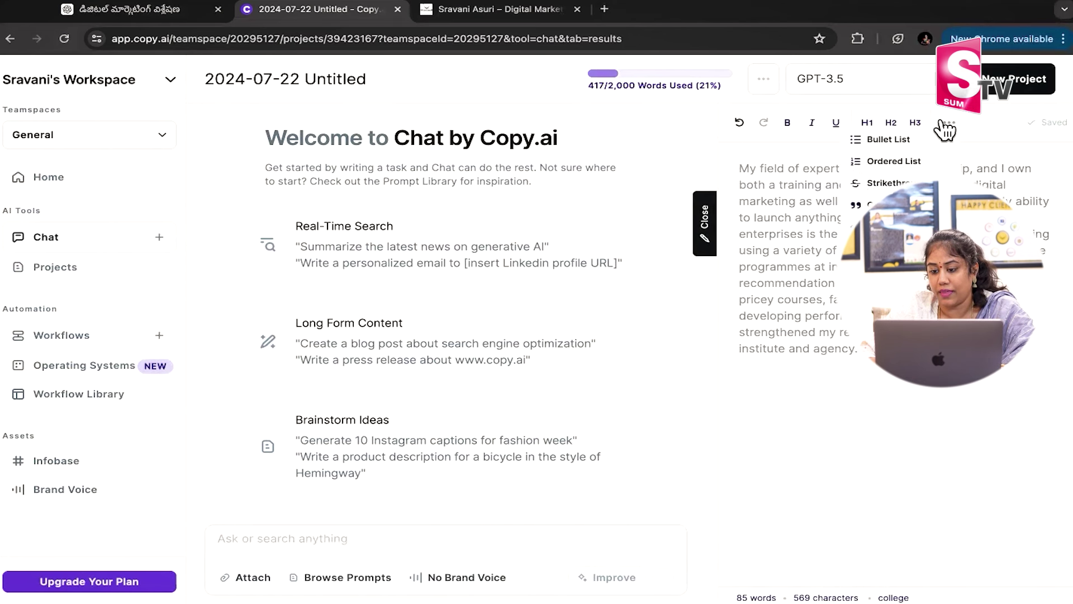
left_click(928, 139)
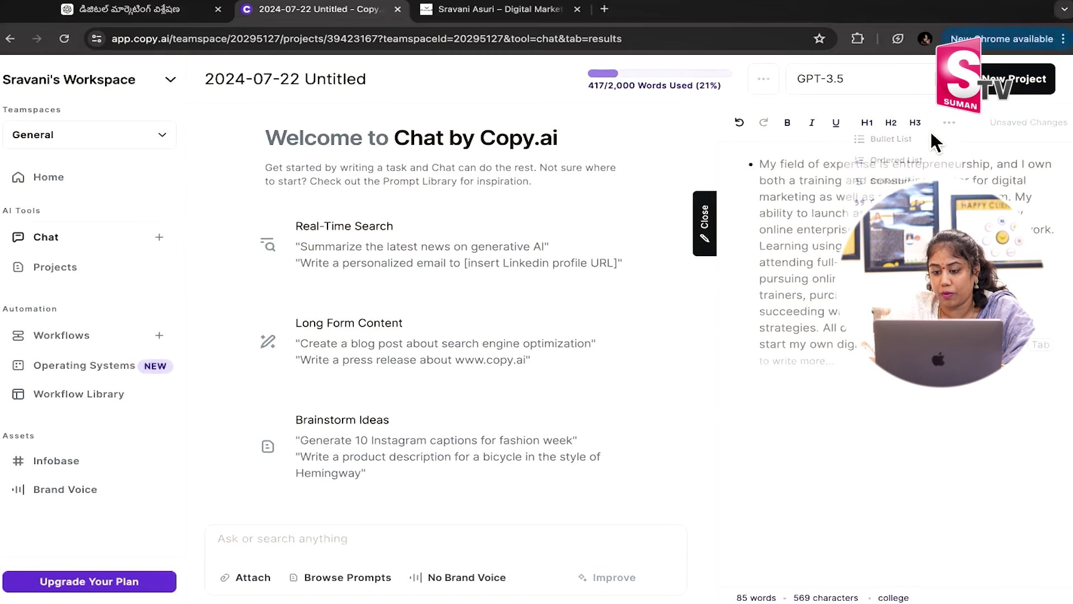
left_click(949, 123)
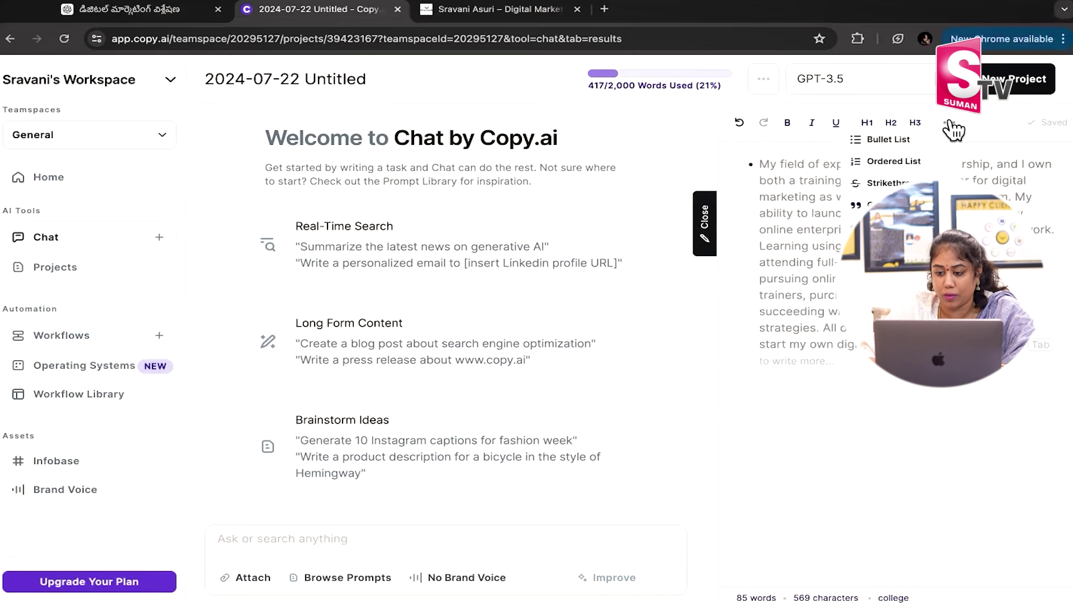
left_click(704, 224)
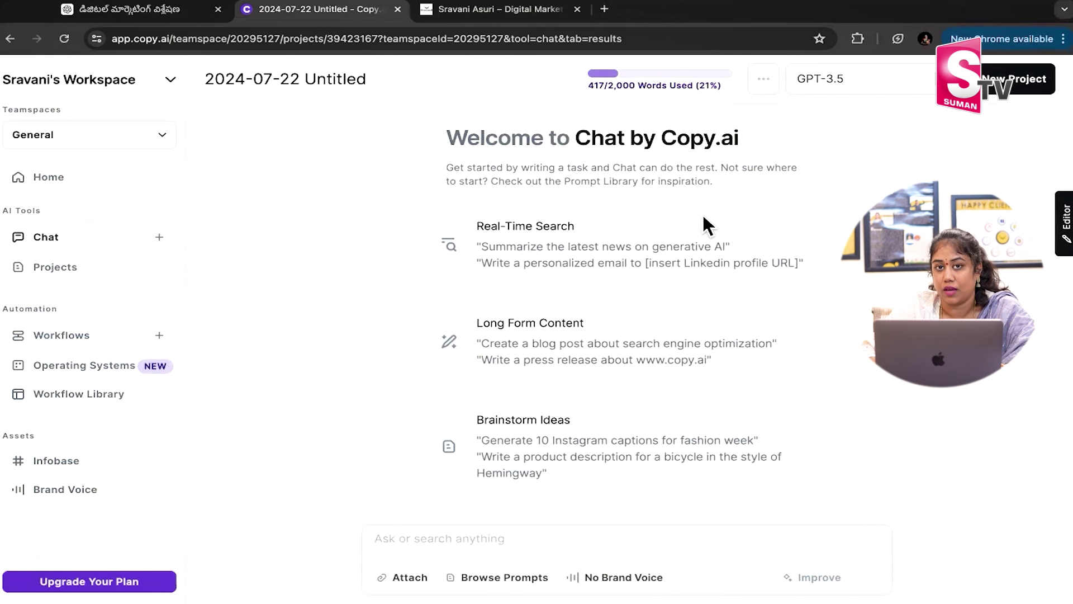
left_click(1065, 223)
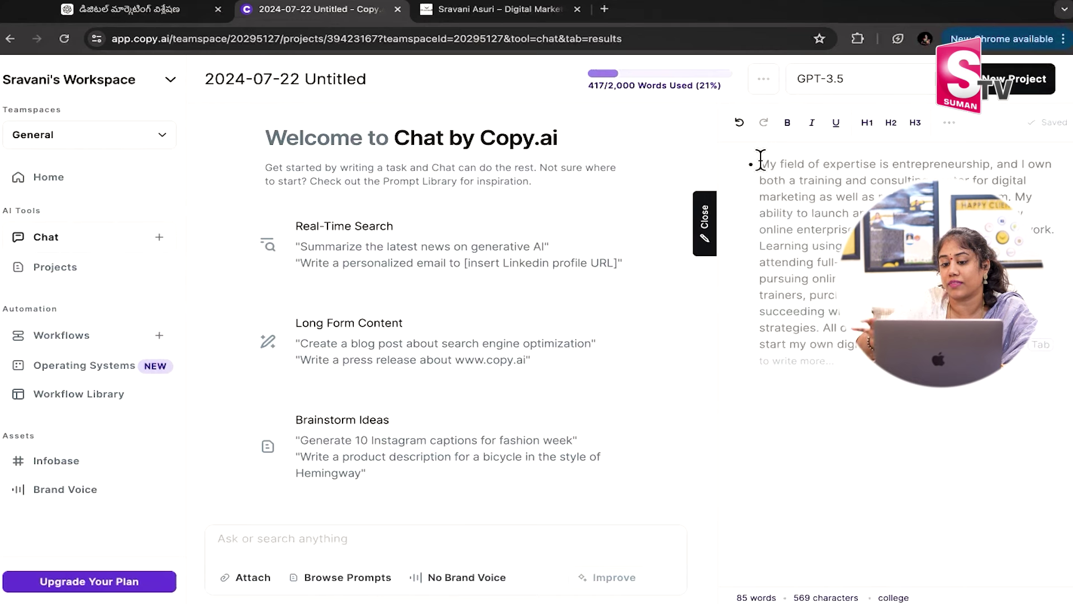
left_click(709, 233)
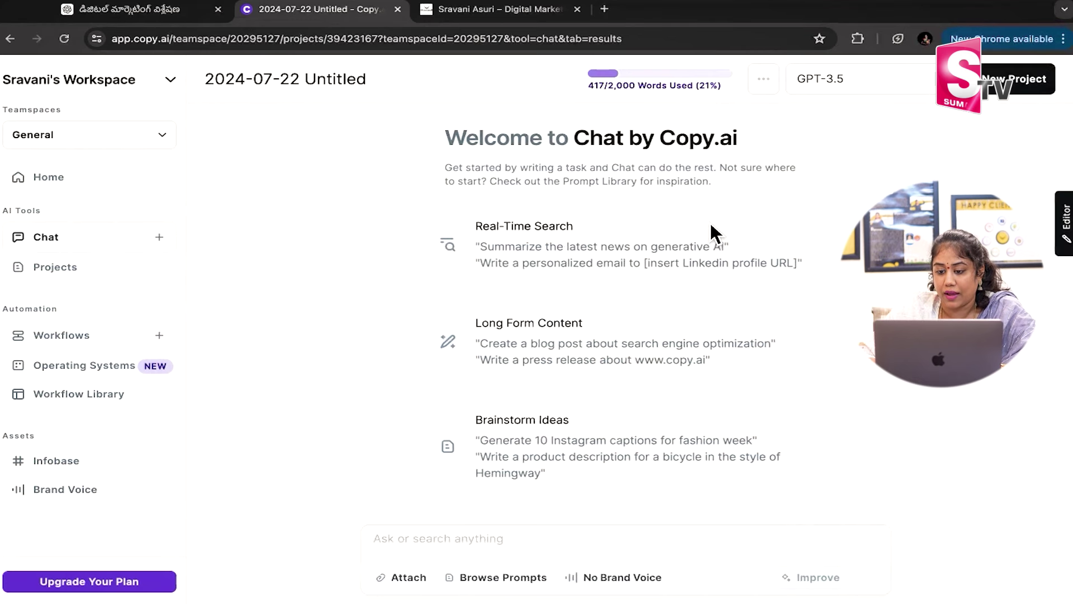
left_click(764, 81)
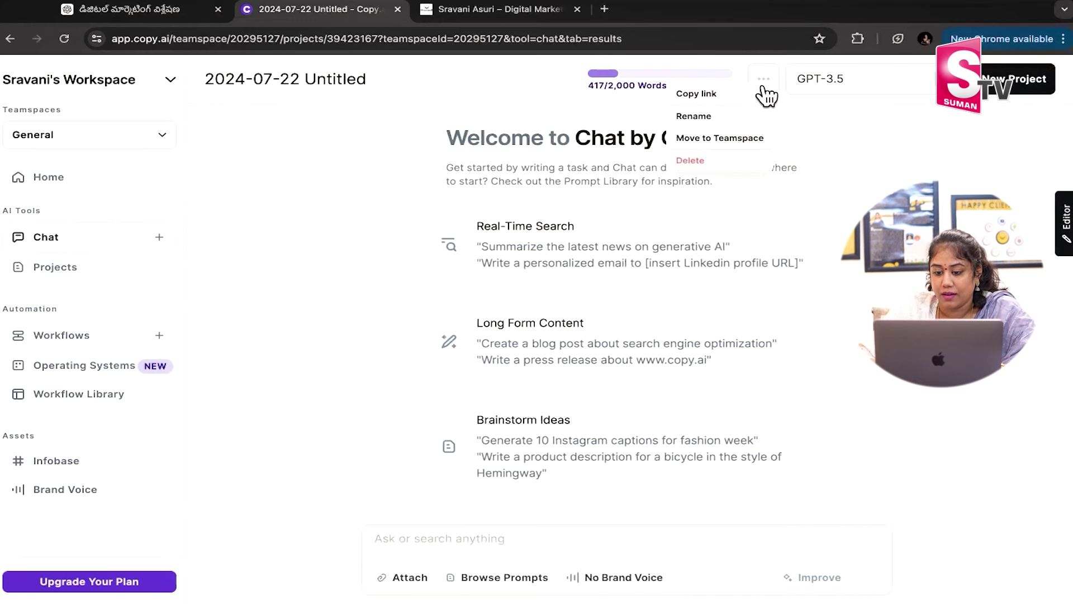
left_click(873, 173)
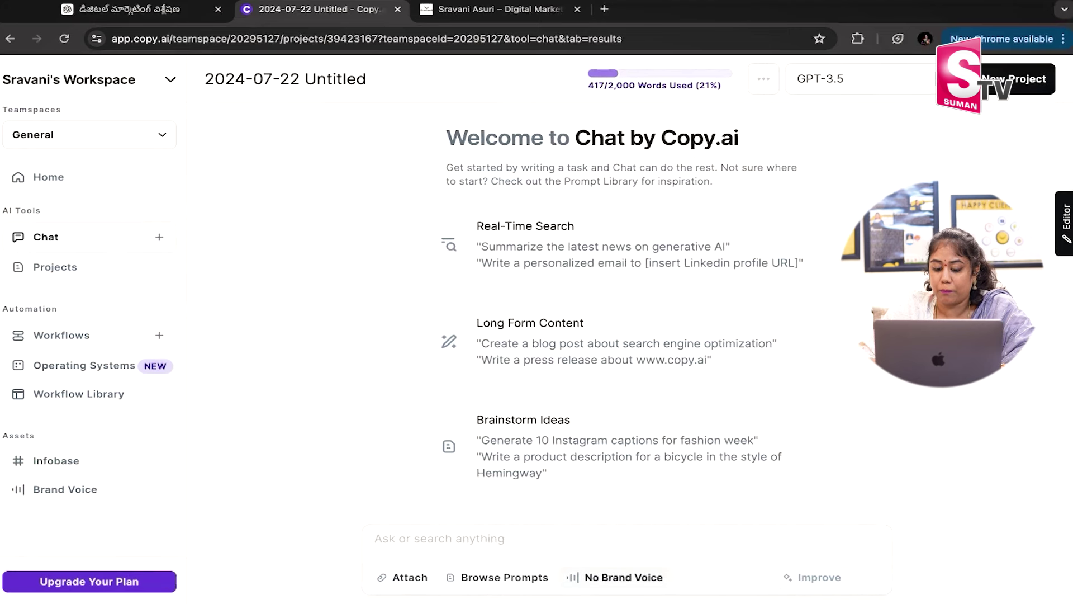
Step: Mark the Diginomad brand voice as the teamspace default and save it
left_click(90, 491)
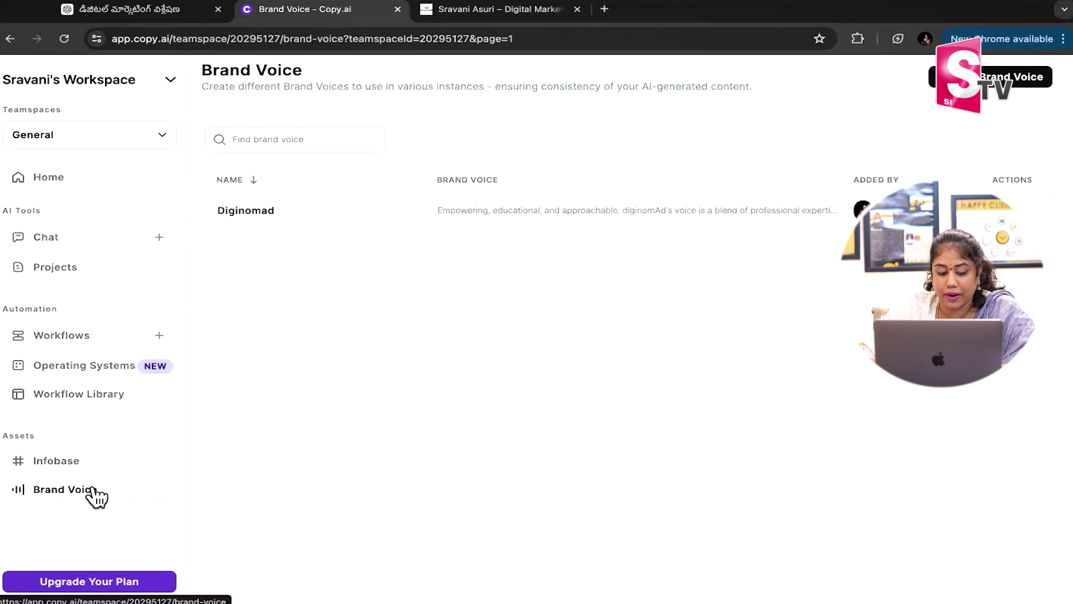
left_click(381, 207)
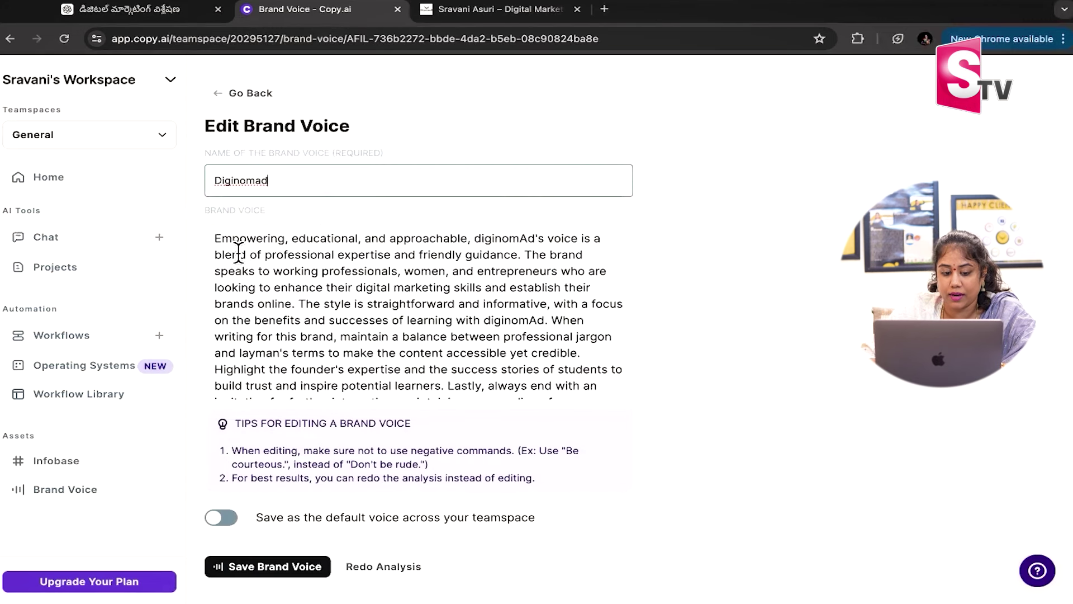
scroll(274, 279, "down", 3)
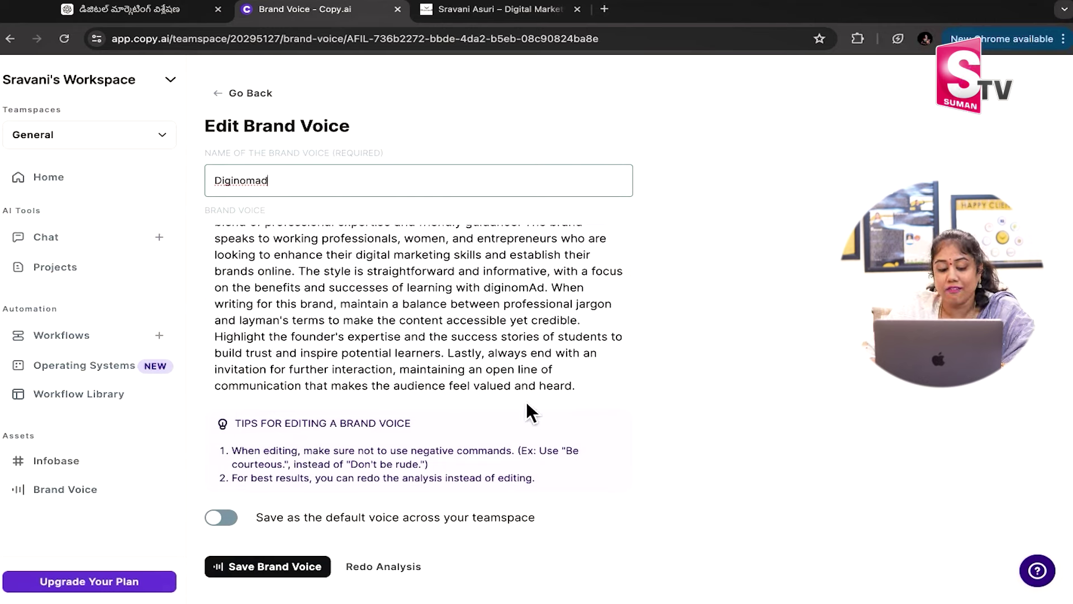
left_click(222, 518)
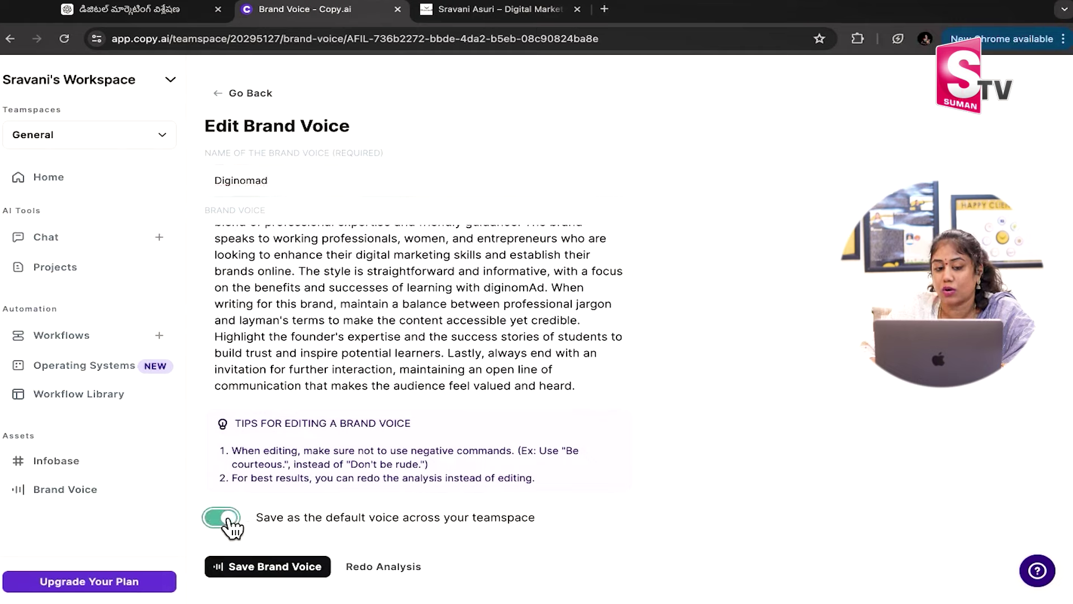
left_click(226, 520)
left_click(228, 520)
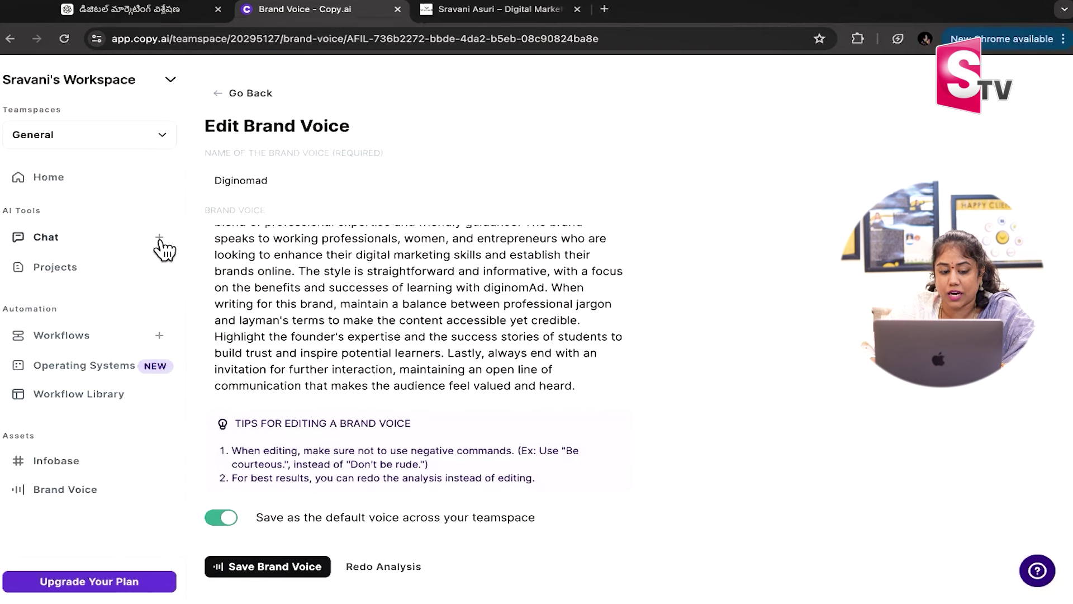
left_click(246, 566)
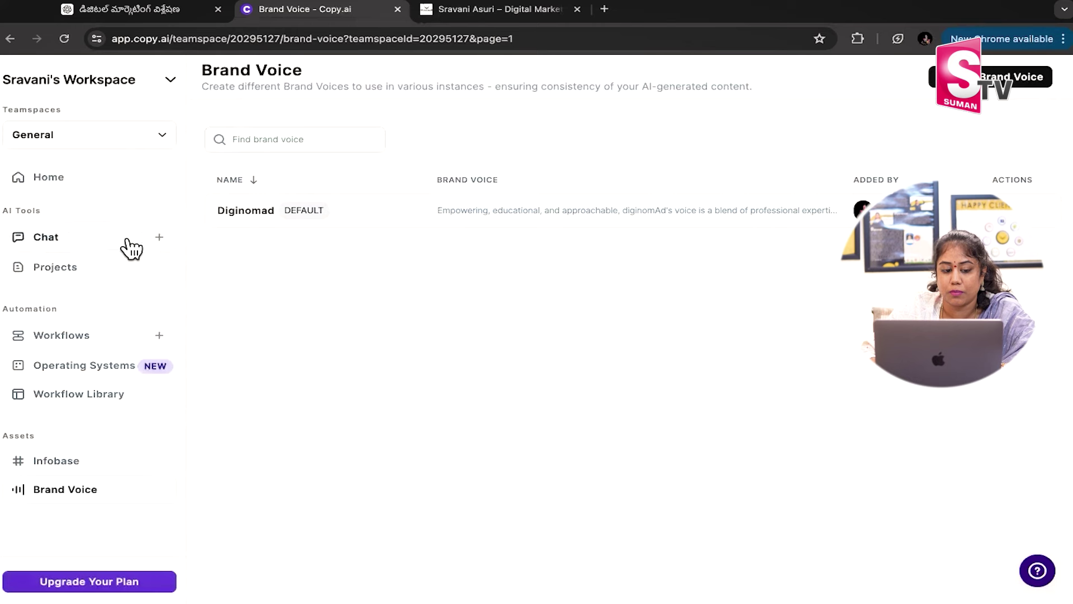
Step: Create a new chat project using the Diginomad brand voice and focus the message box
left_click(160, 238)
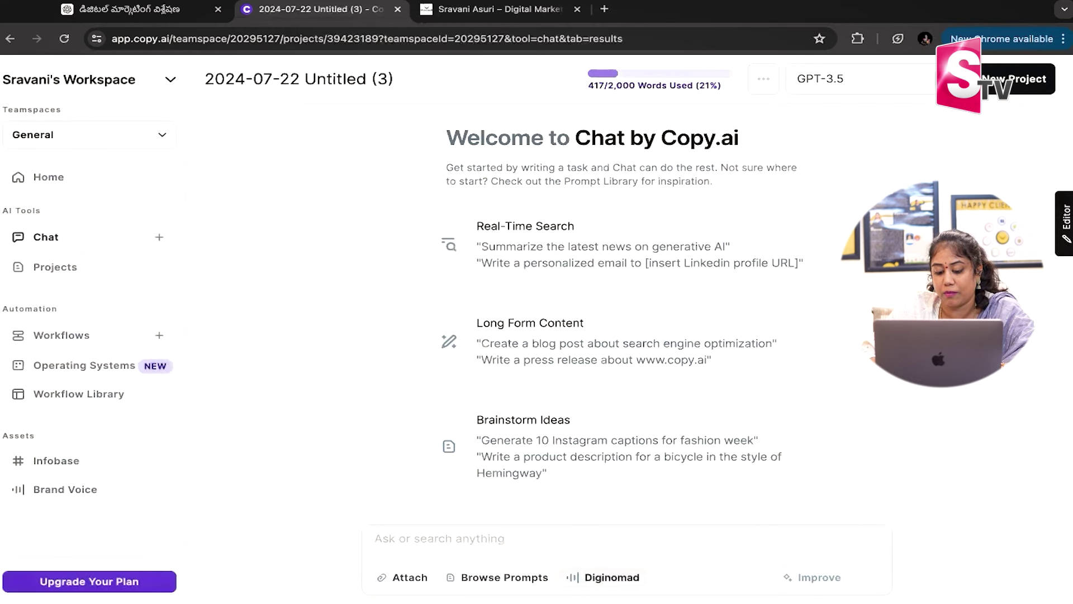
left_click(605, 577)
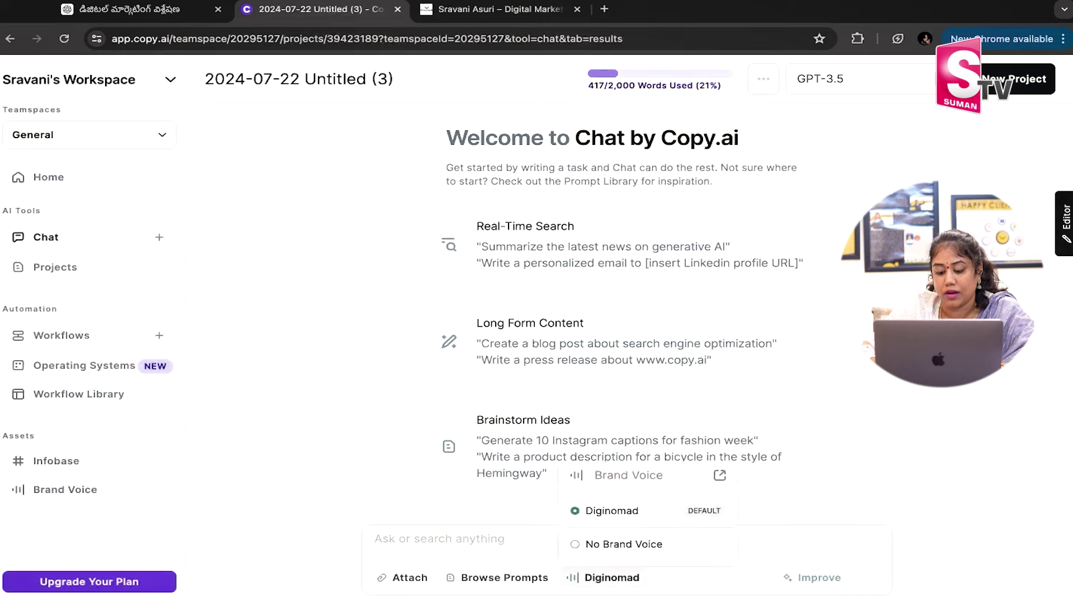
left_click(642, 509)
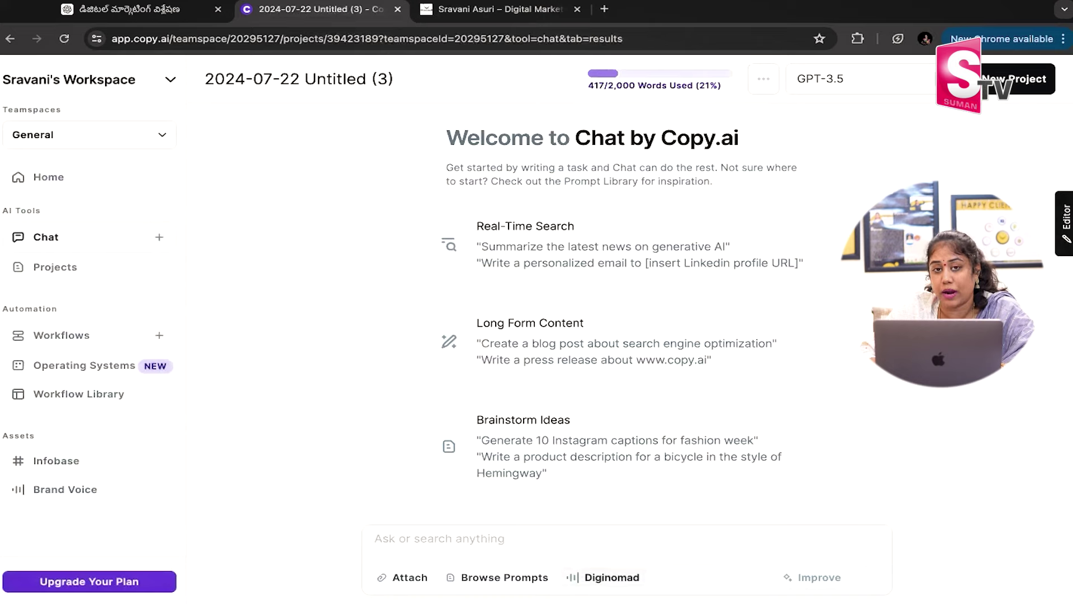
left_click(607, 537)
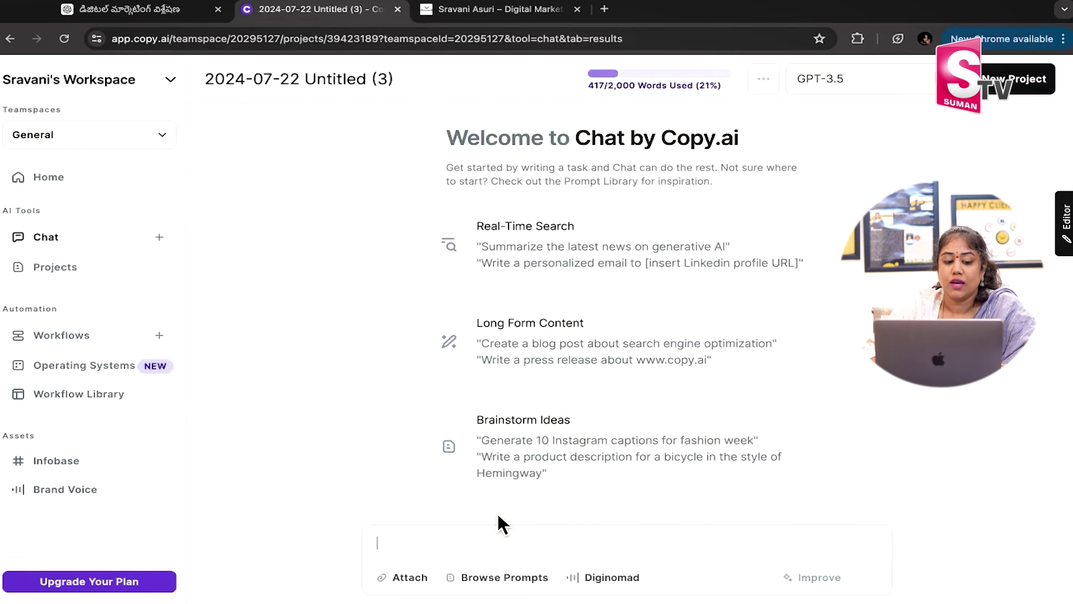
Step: Return to a fresh chat and open the prompt library's Content/SEO prompts
left_click(102, 336)
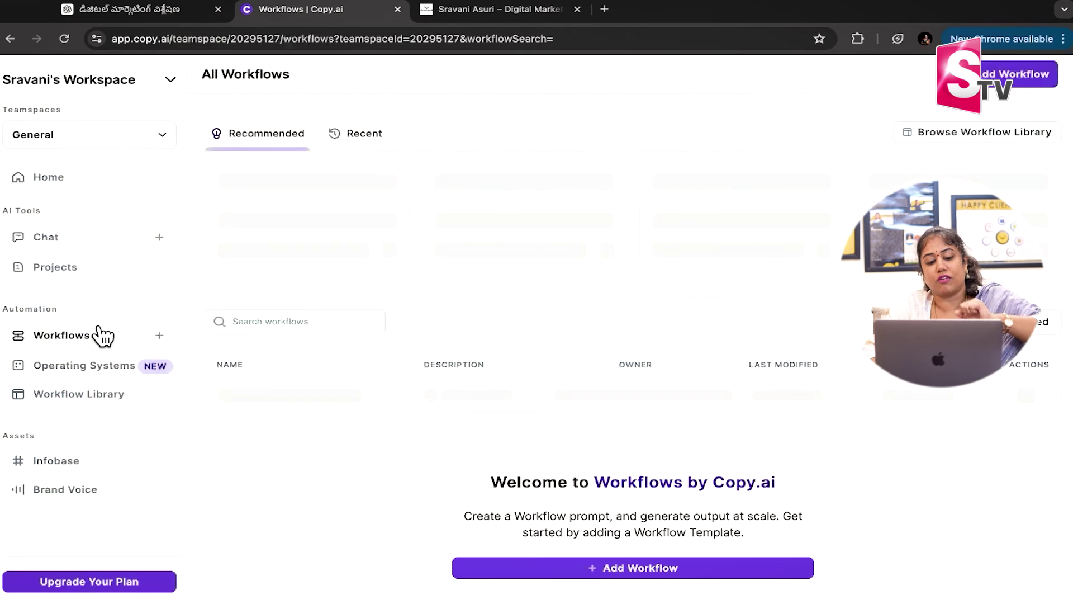
left_click(84, 239)
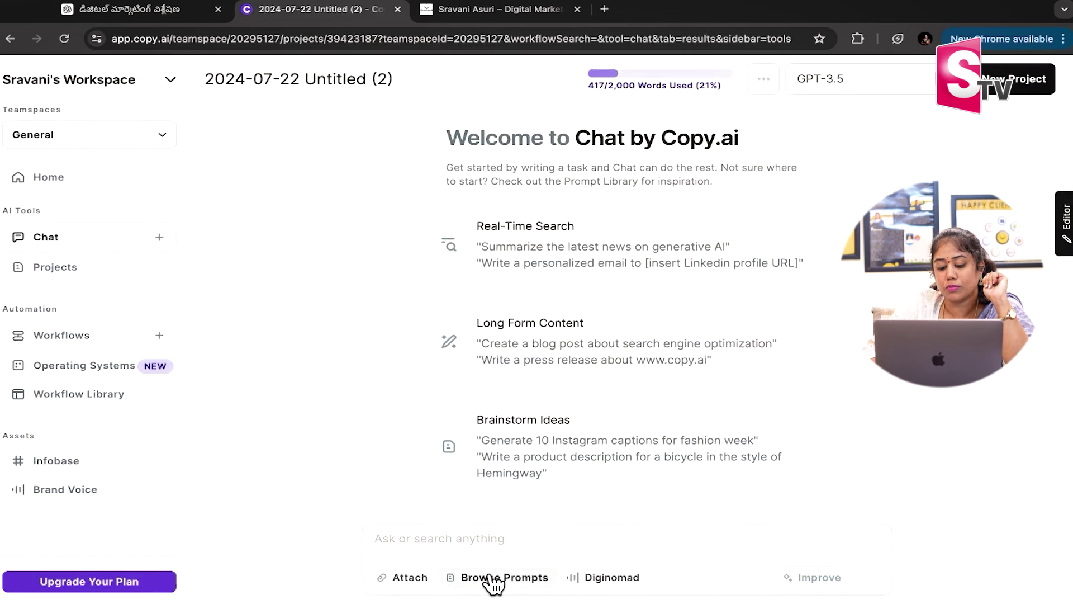
left_click(492, 577)
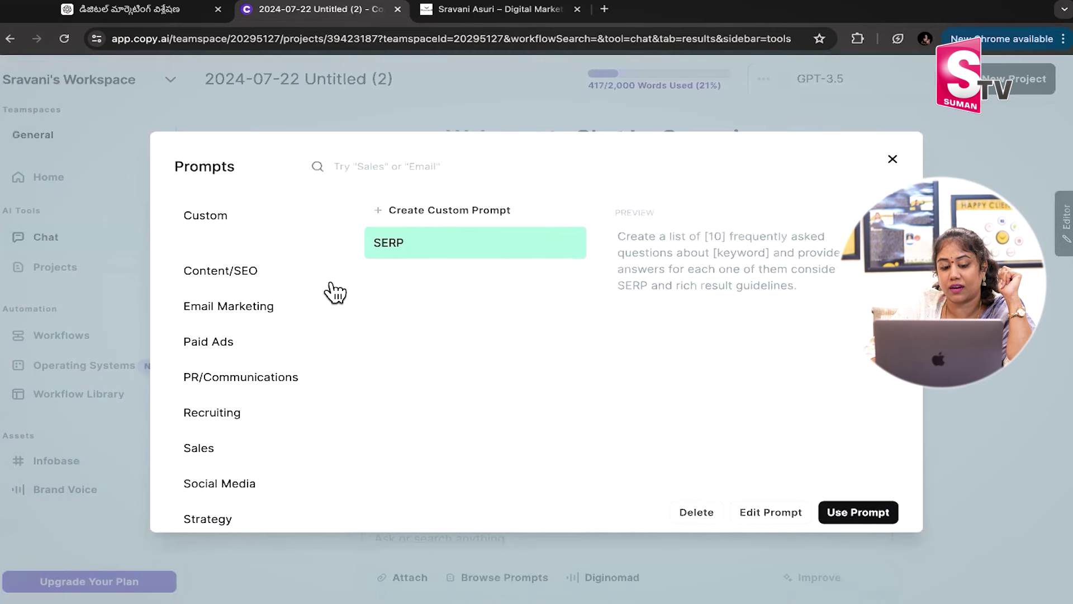
left_click(312, 272)
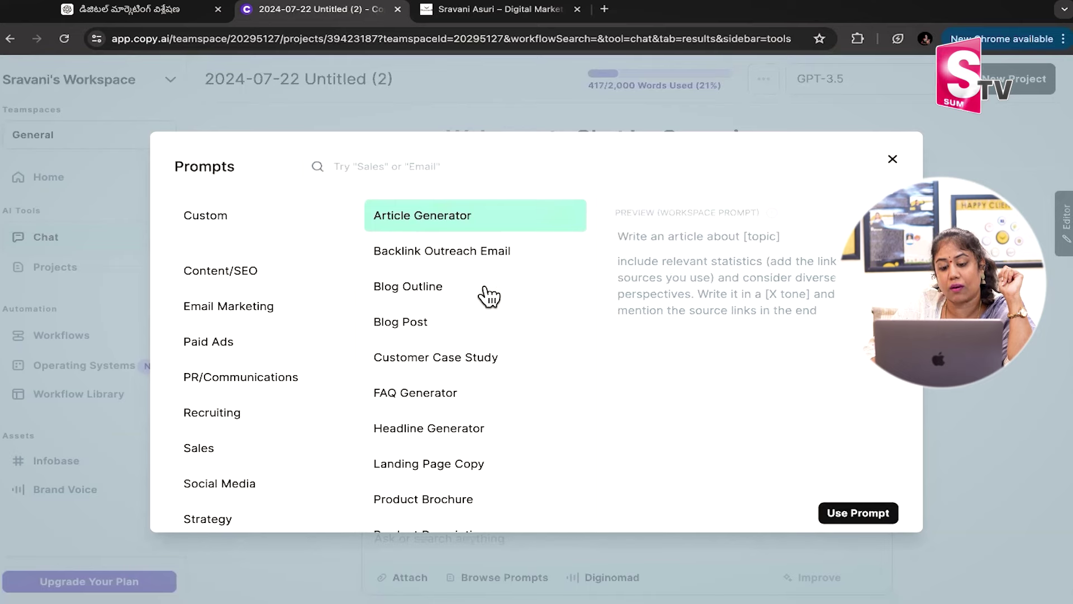
scroll(489, 293, "down", 2)
scroll(487, 295, "down", 1)
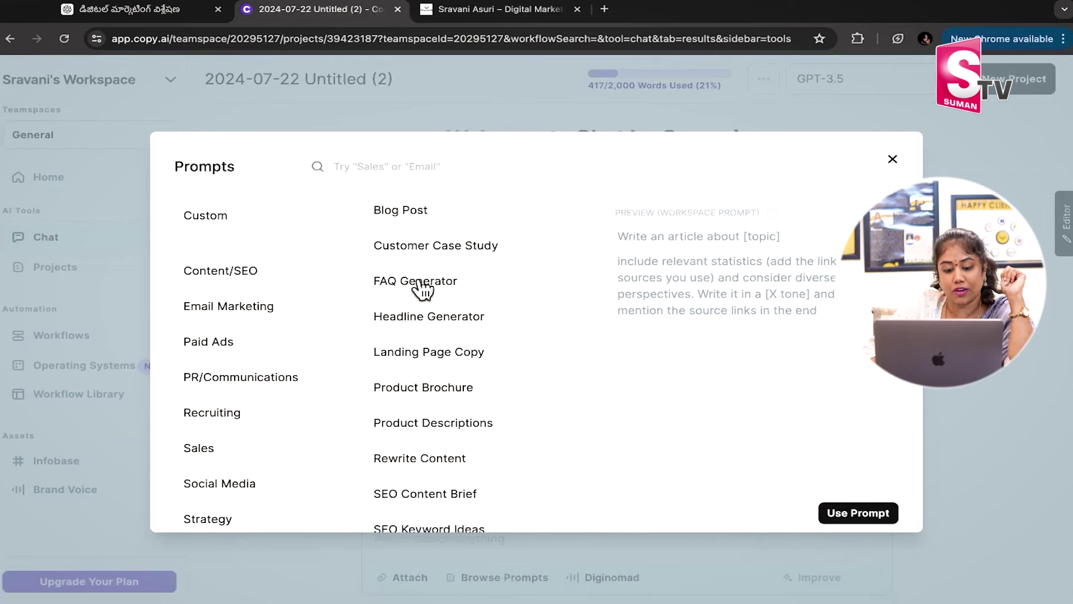
Step: Browse the other prompt categories, then insert Content/SEO's Backlink Outreach Email prompt into the chat
left_click(256, 346)
left_click(257, 371)
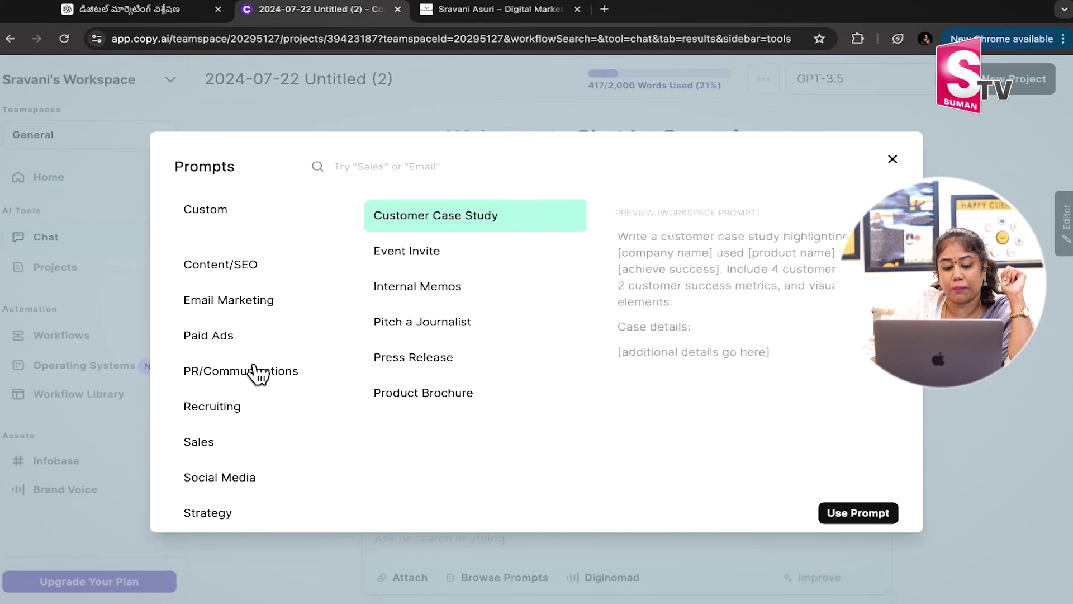
left_click(257, 407)
left_click(254, 442)
left_click(260, 475)
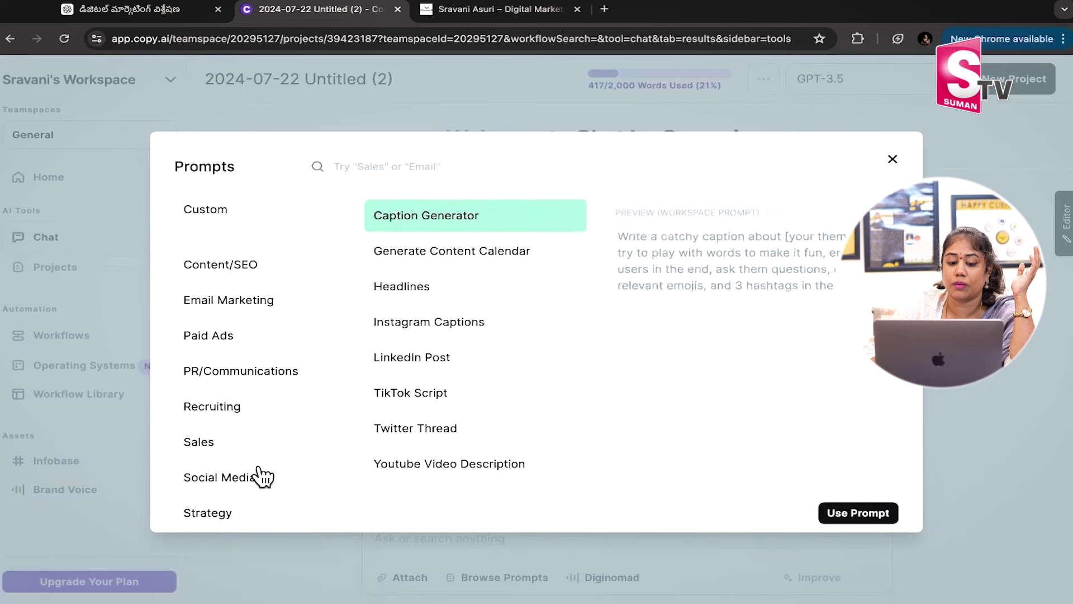
left_click(273, 219)
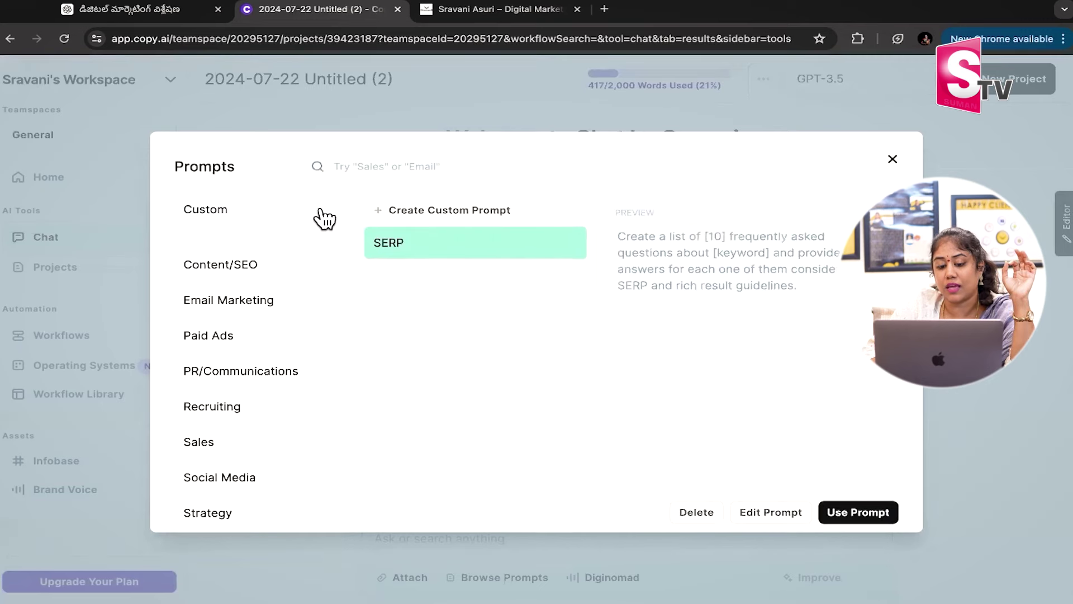
left_click(276, 264)
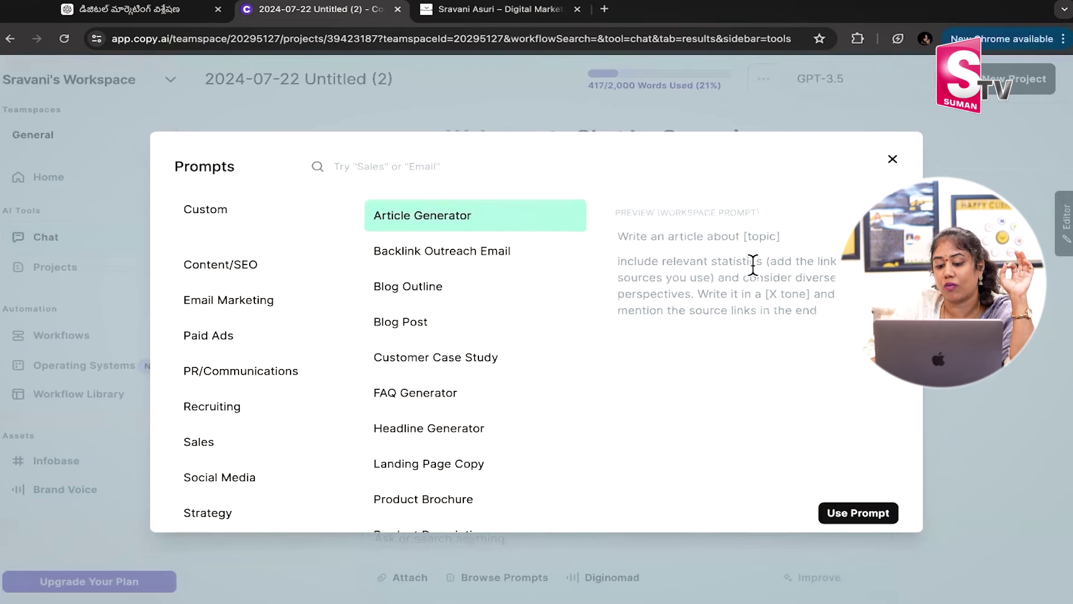
left_click(501, 263)
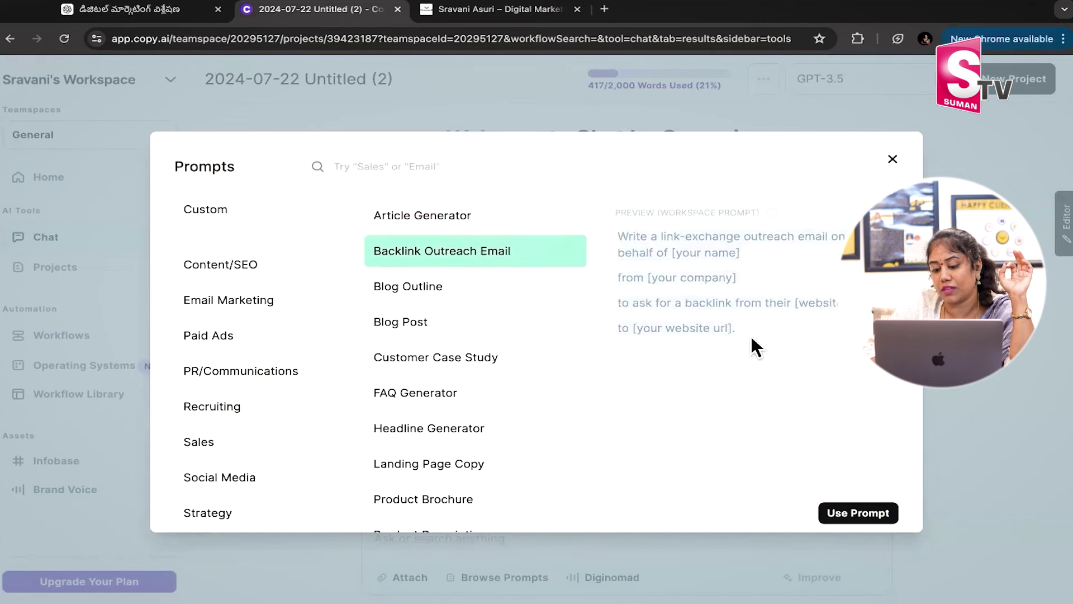
left_click(857, 512)
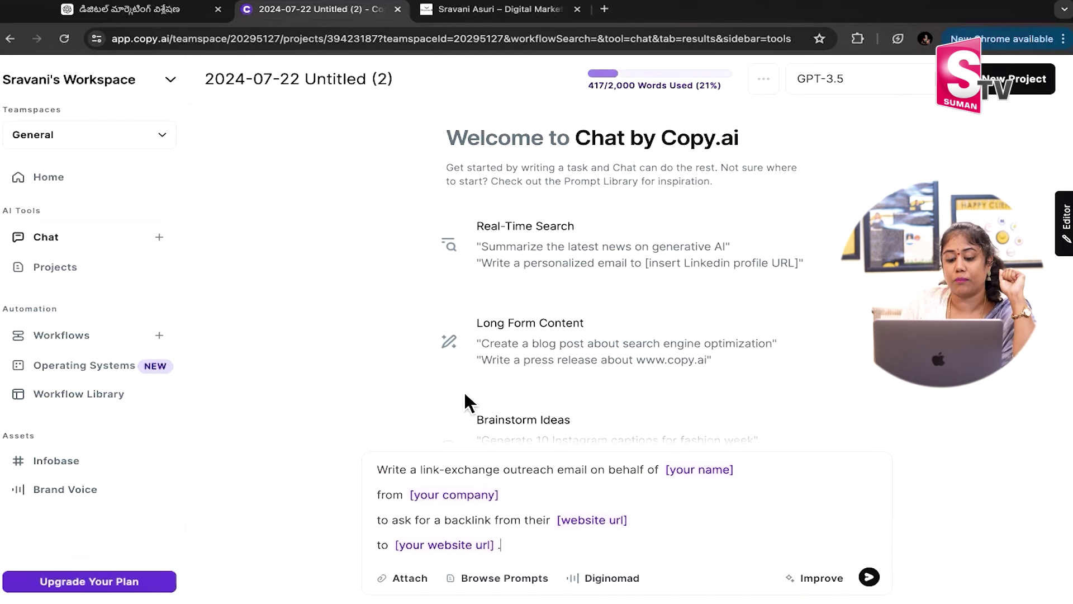
Step: Open the Webinar Promotion workflow from the workflows list and view its runs table
left_click(119, 269)
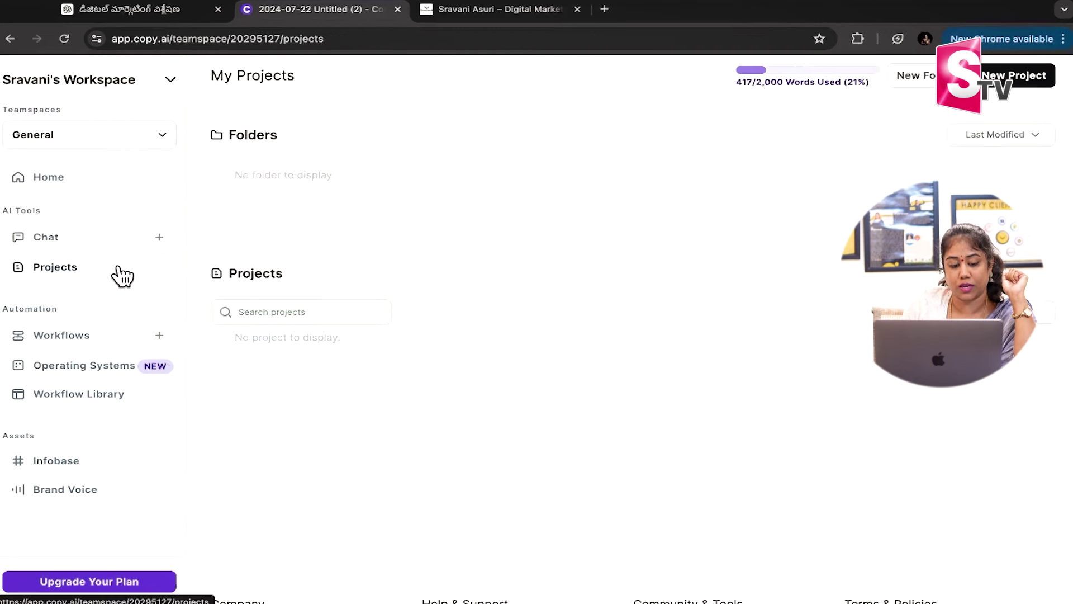
left_click(115, 330)
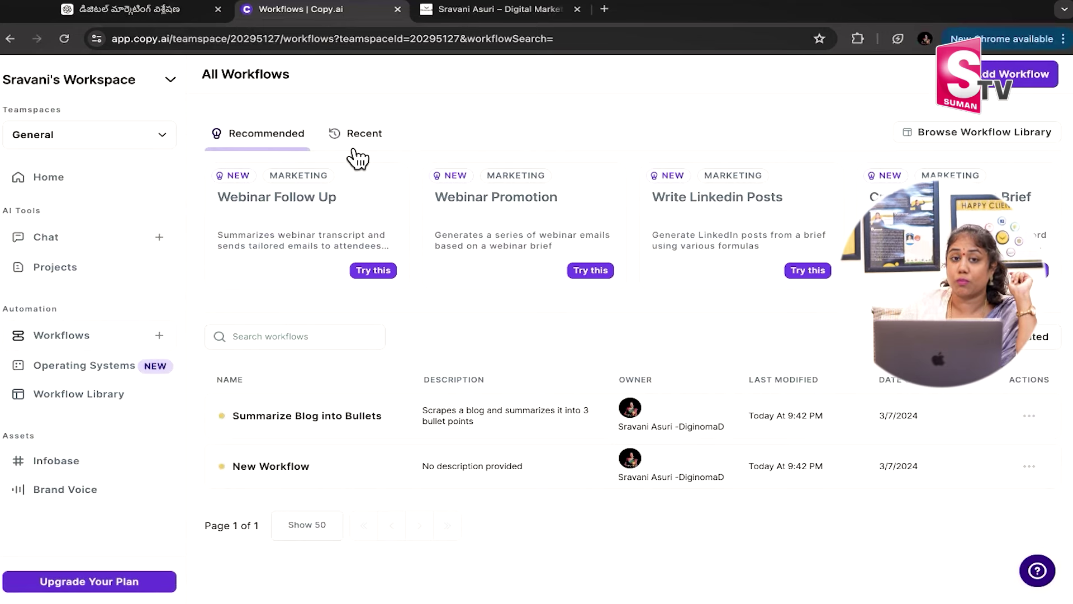
left_click(452, 239)
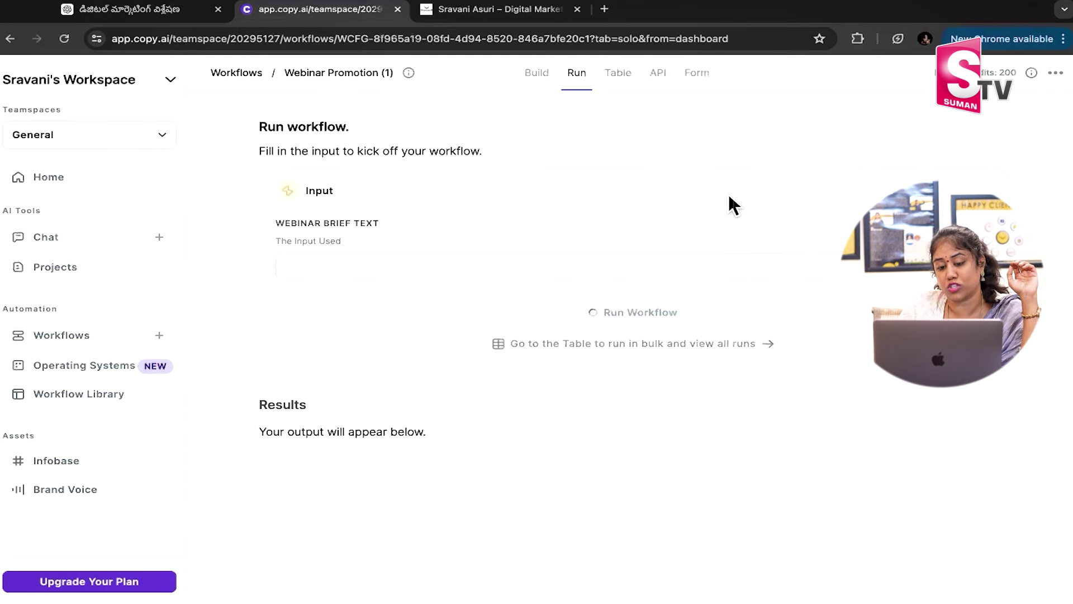
scroll(692, 275, "down", 2)
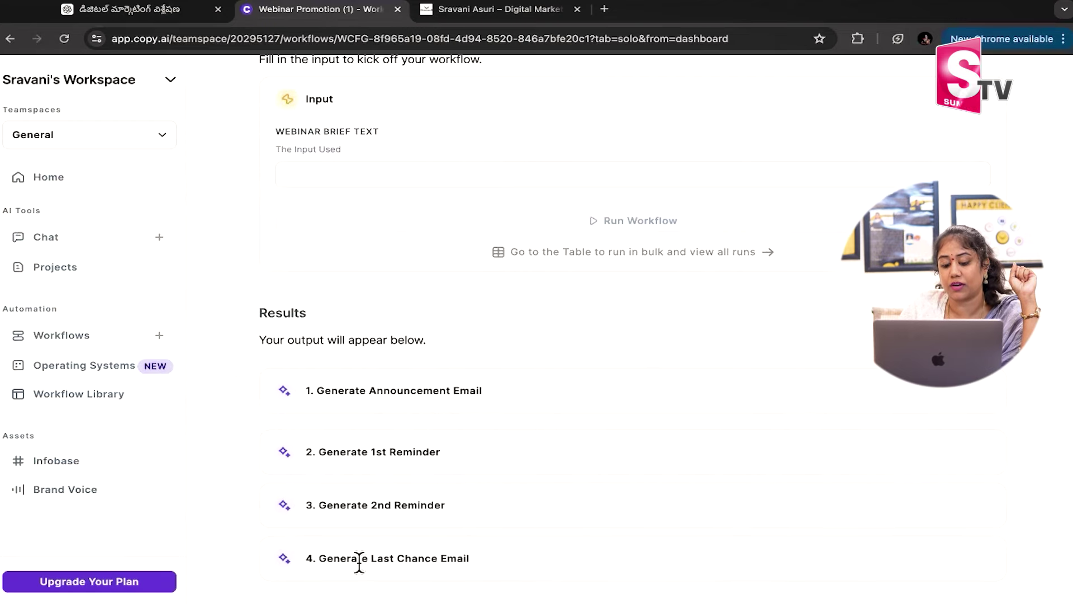
scroll(570, 408, "down", 1)
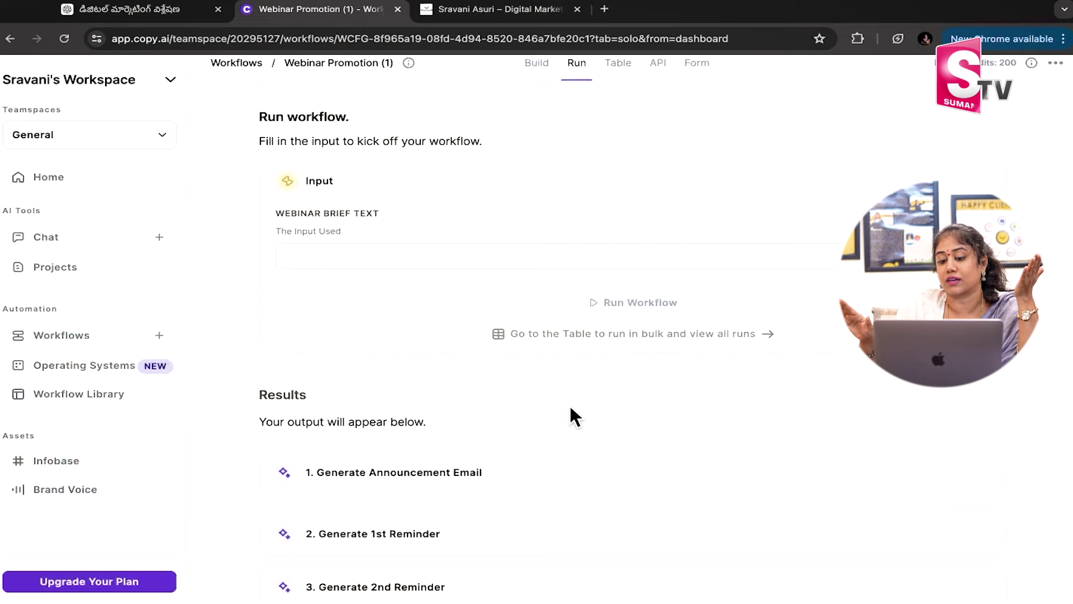
left_click(625, 65)
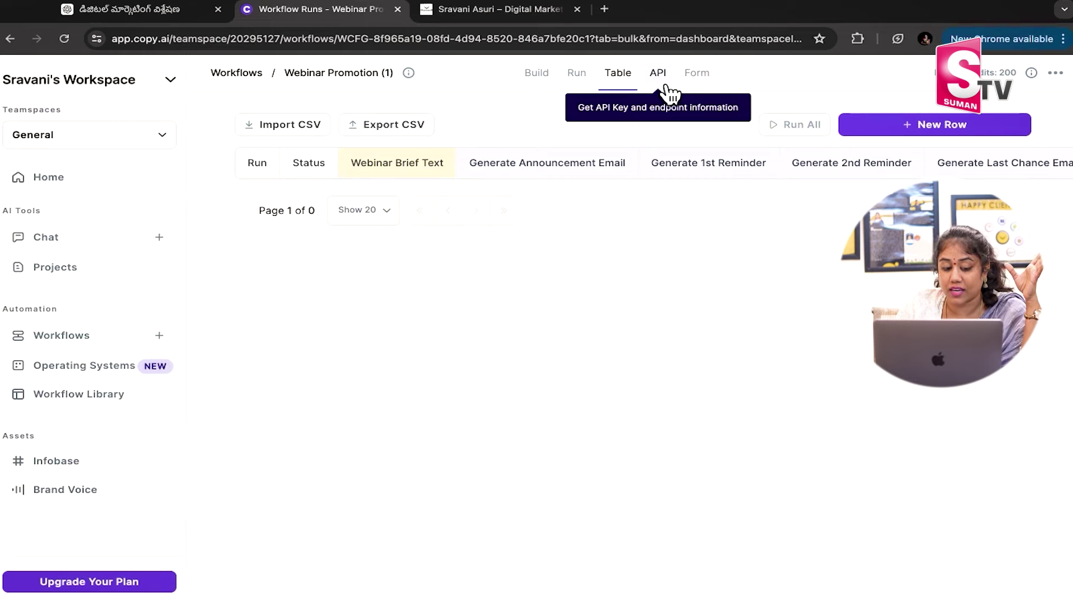
Step: Scroll through the AI Sales OS page, then return to the Workflow Library's Prospecting templates
left_click(83, 379)
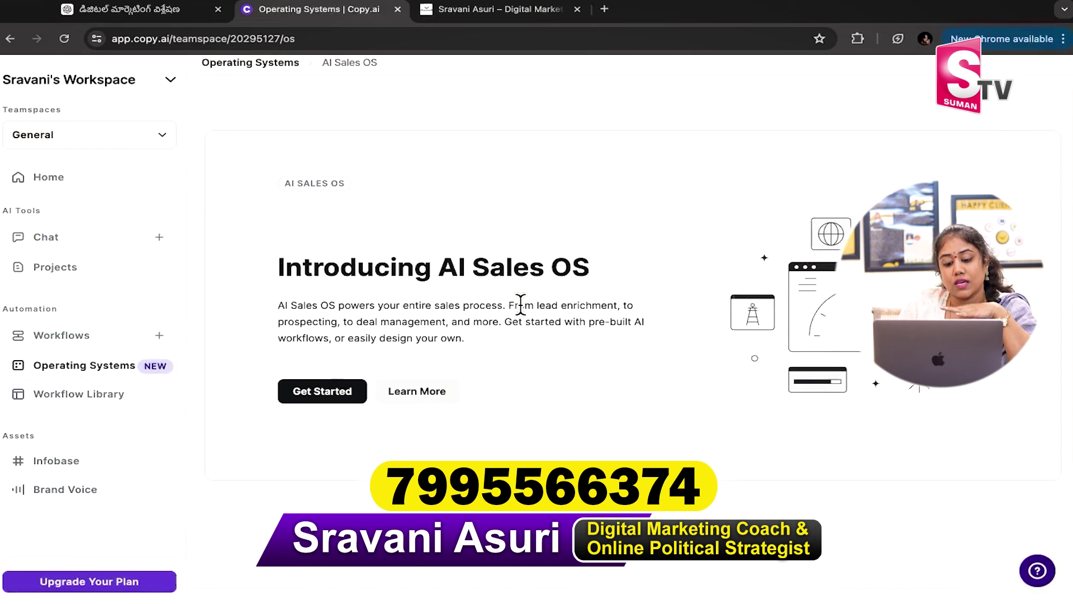
scroll(521, 305, "down", 3)
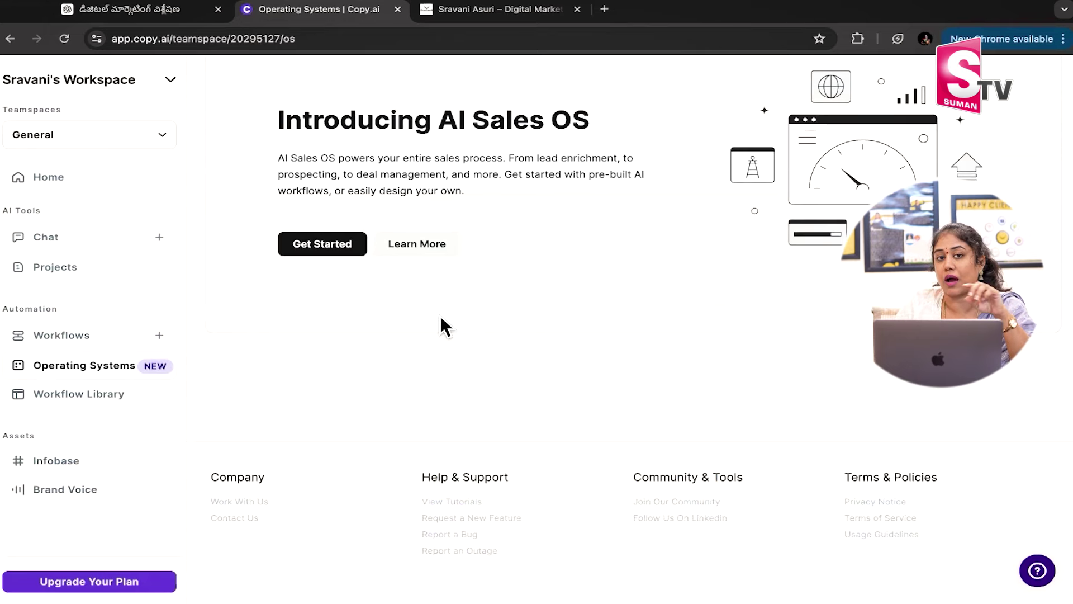
left_click(78, 396)
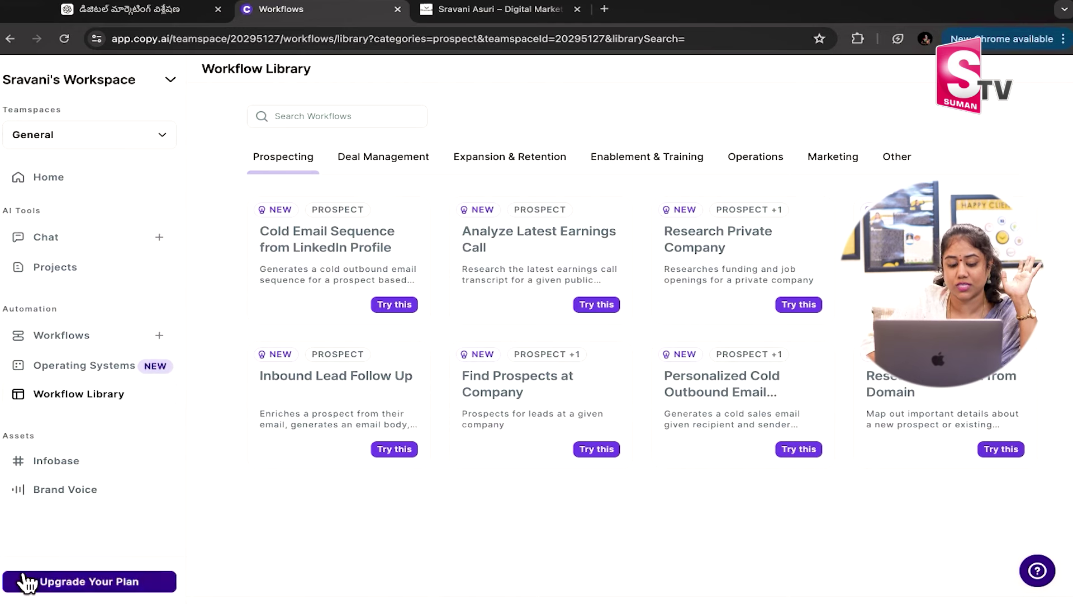
left_click(90, 581)
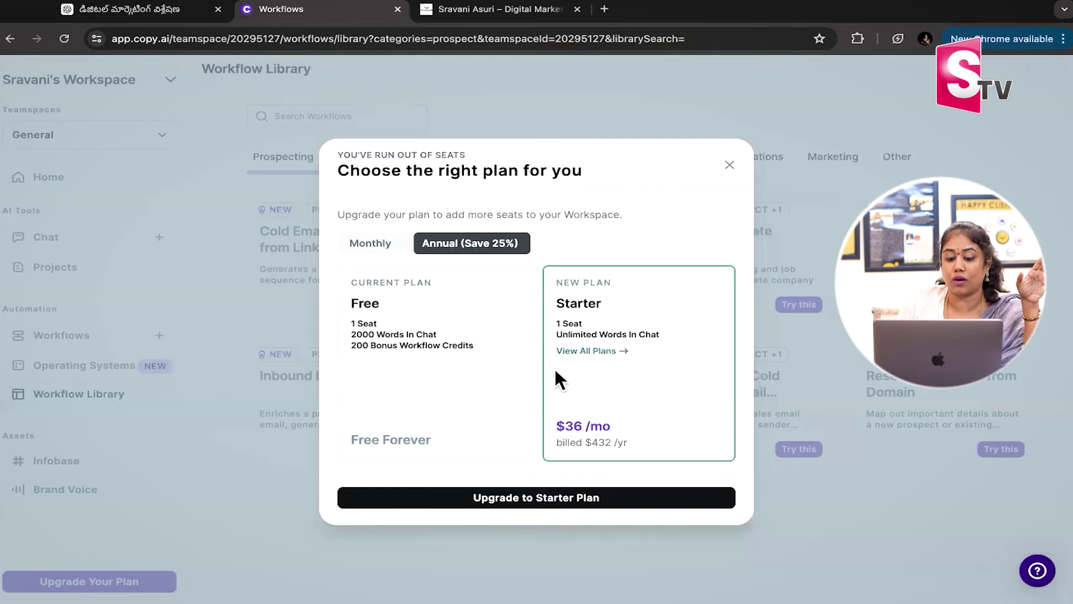
left_click(382, 243)
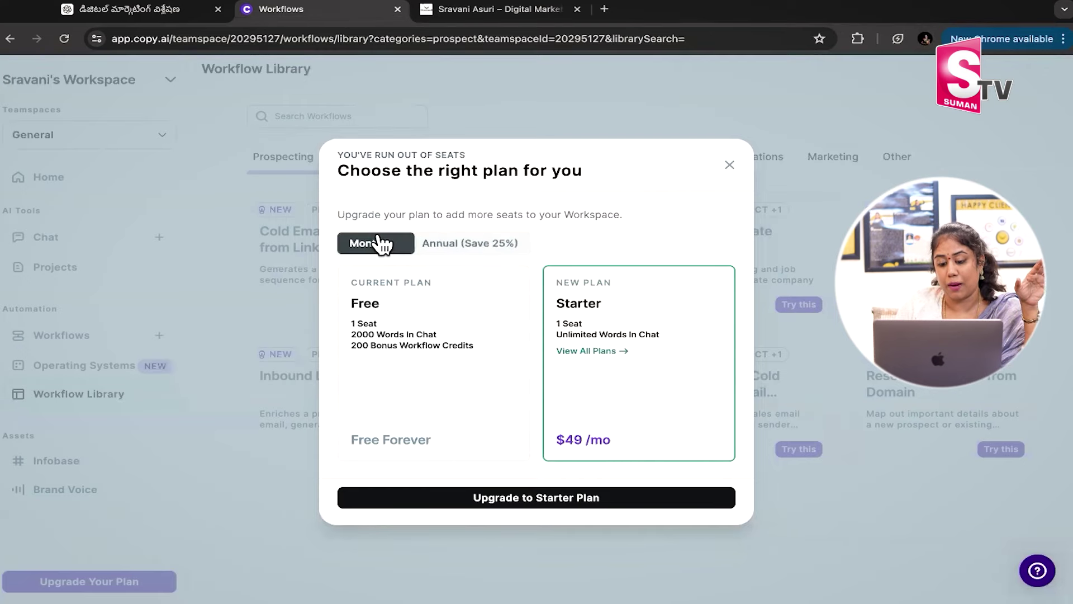
left_click(468, 243)
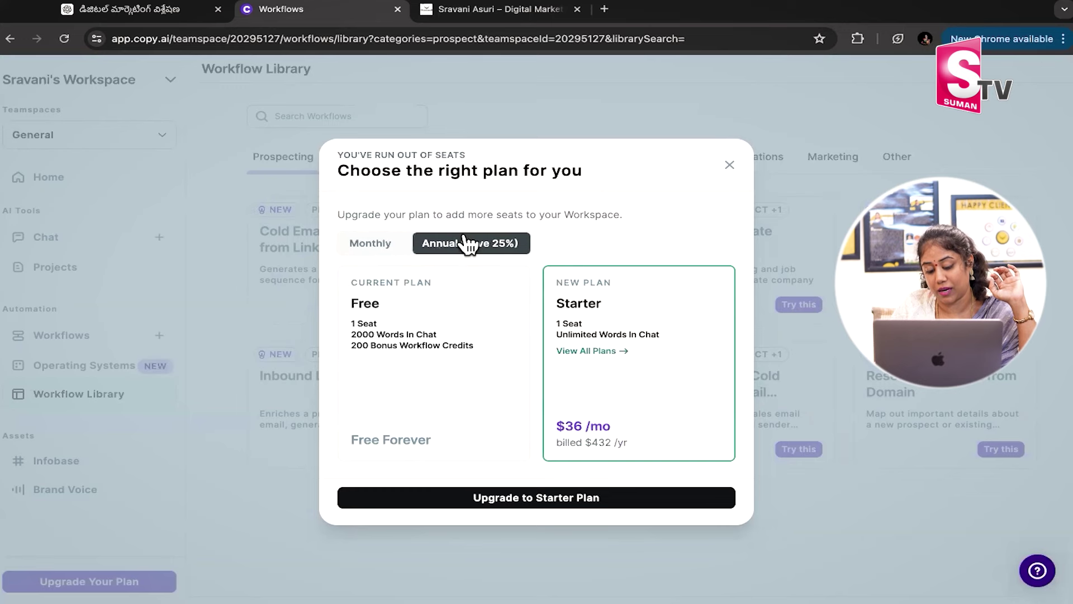
left_click(728, 168)
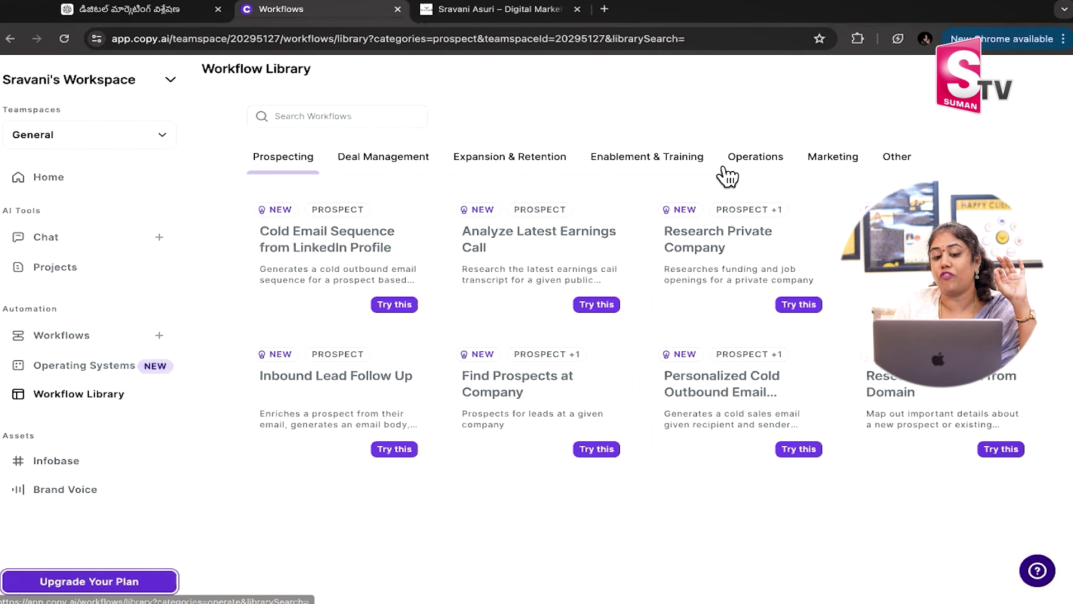